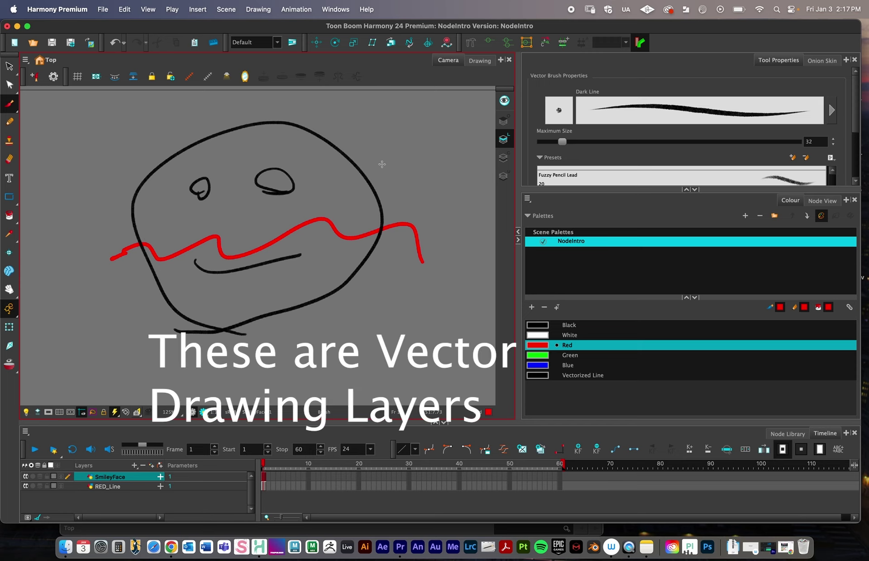
- Toggle the visibility of the SmileyFace and RED_Line layers, leaving both shown
left_click(25, 487)
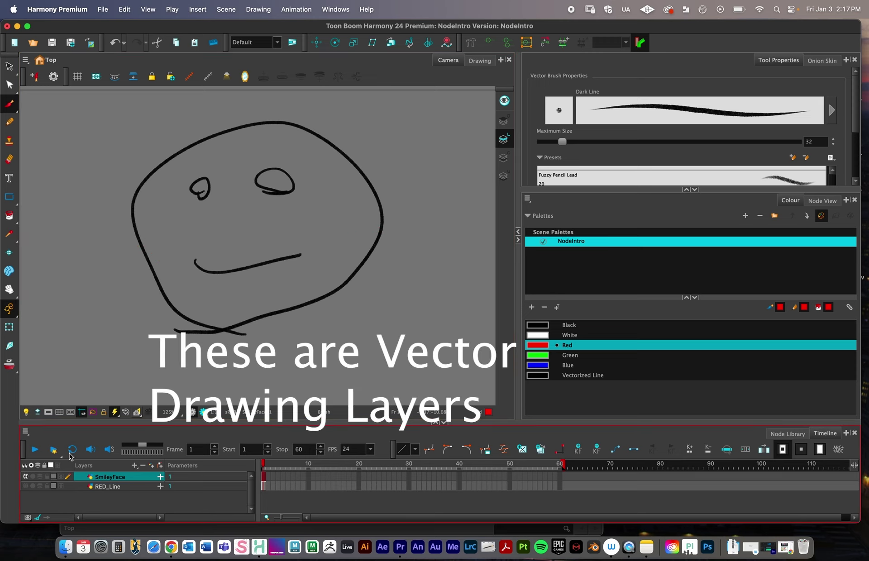
left_click(504, 141)
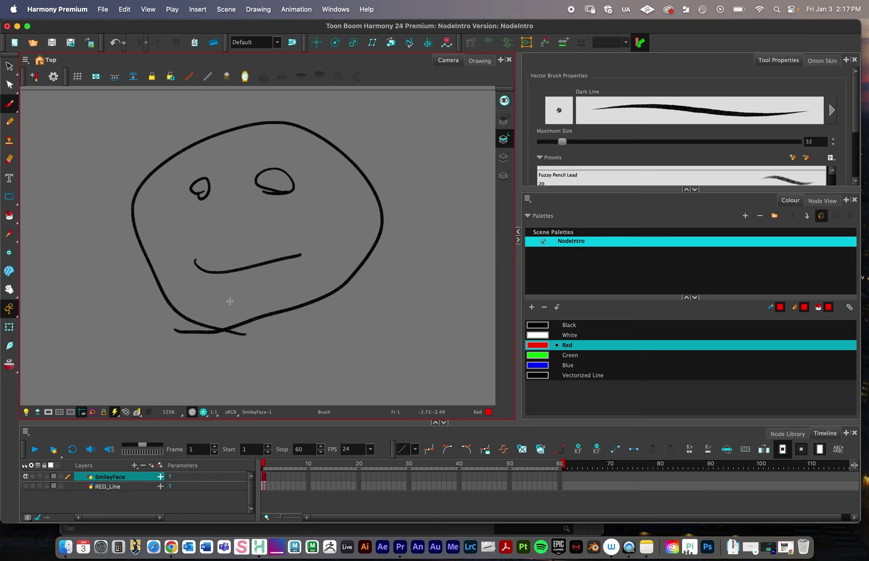
left_click(25, 477)
left_click(25, 487)
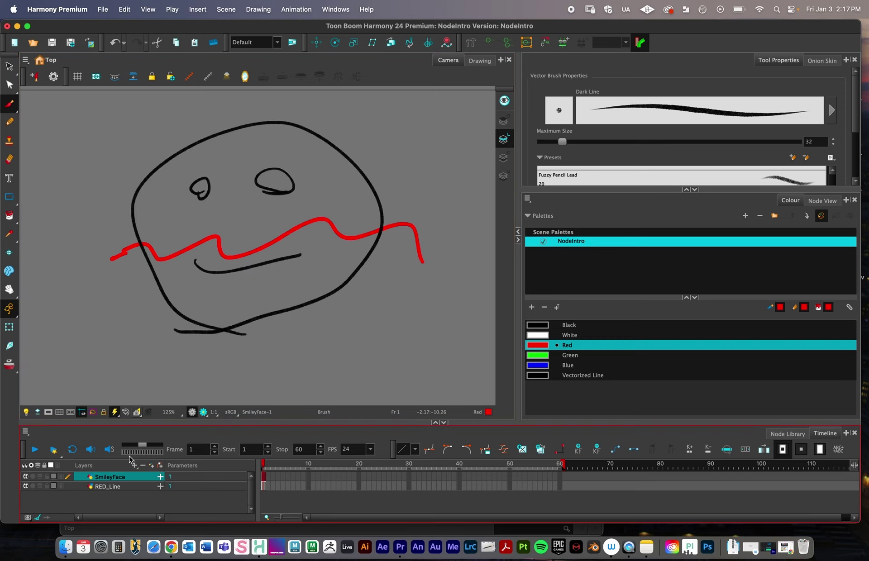
- Move the SmileyFace layer below RED_Line in the layer order, and put RED_Line back underneath SmileyFace
scroll(477, 239, "up", 3)
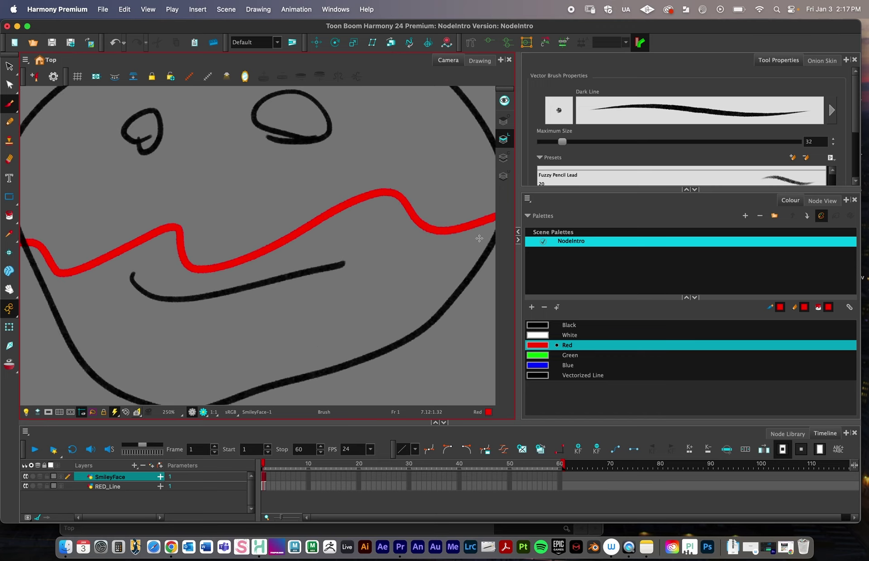
scroll(379, 268, "right", 3)
scroll(395, 213, "up", 2)
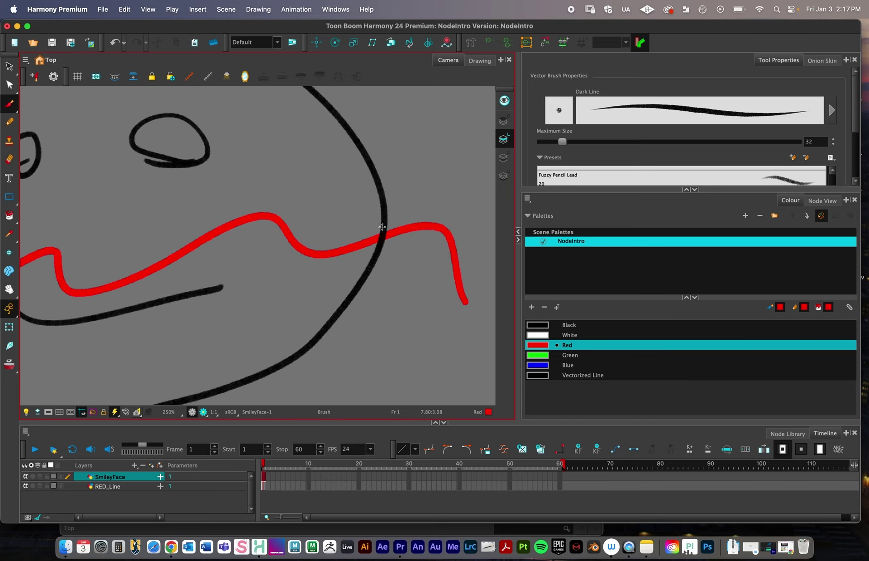
left_click_drag(103, 481, 108, 493)
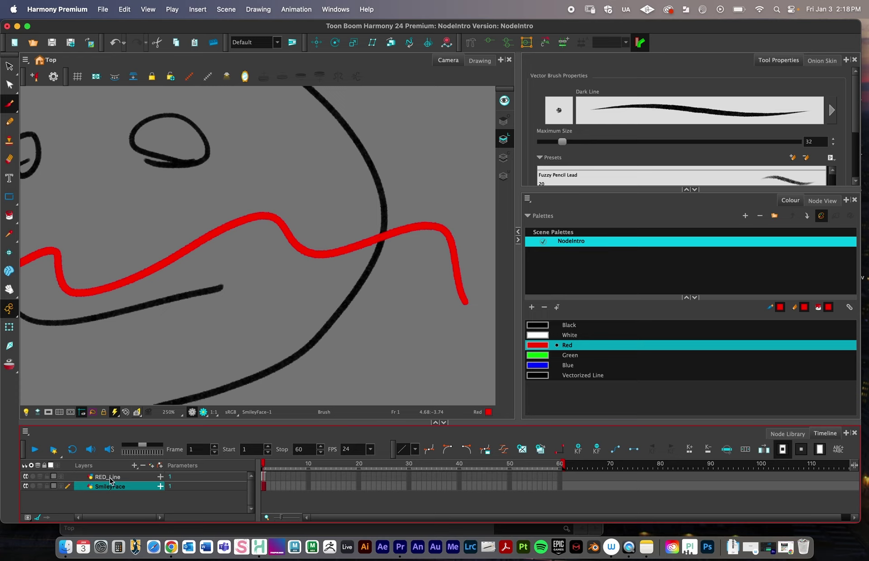
left_click_drag(111, 477, 107, 501)
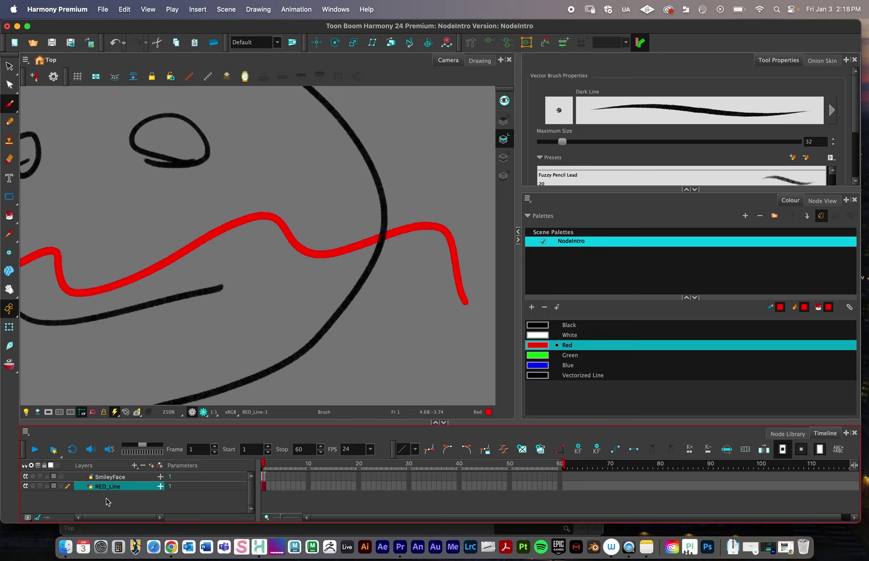
- Close the Node View beside the Colour view and add it back to the same pane
left_click(822, 201)
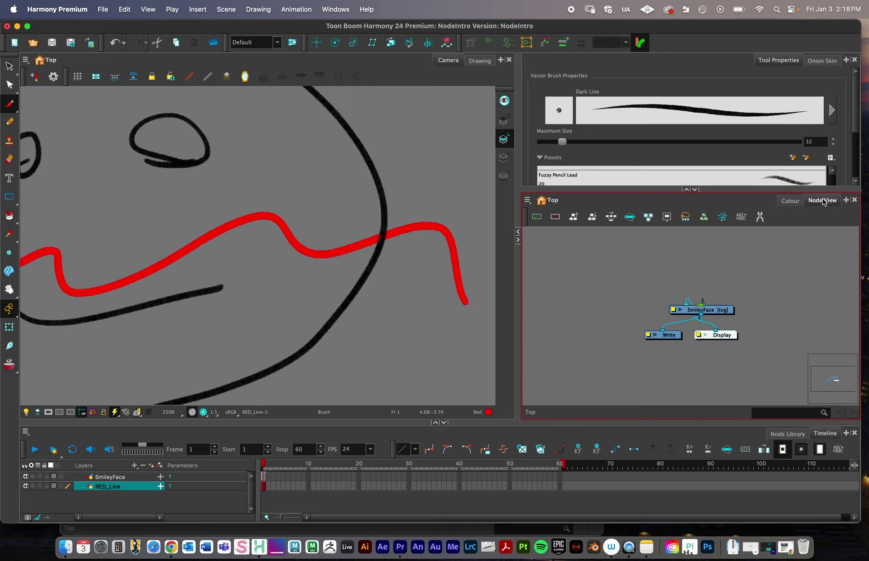
left_click(791, 200)
left_click(825, 200)
left_click(855, 200)
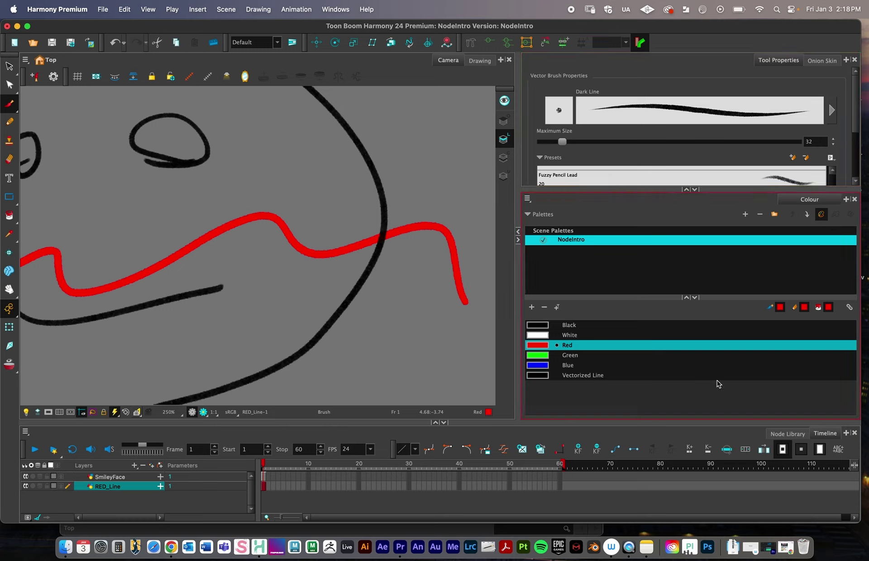
left_click(845, 201)
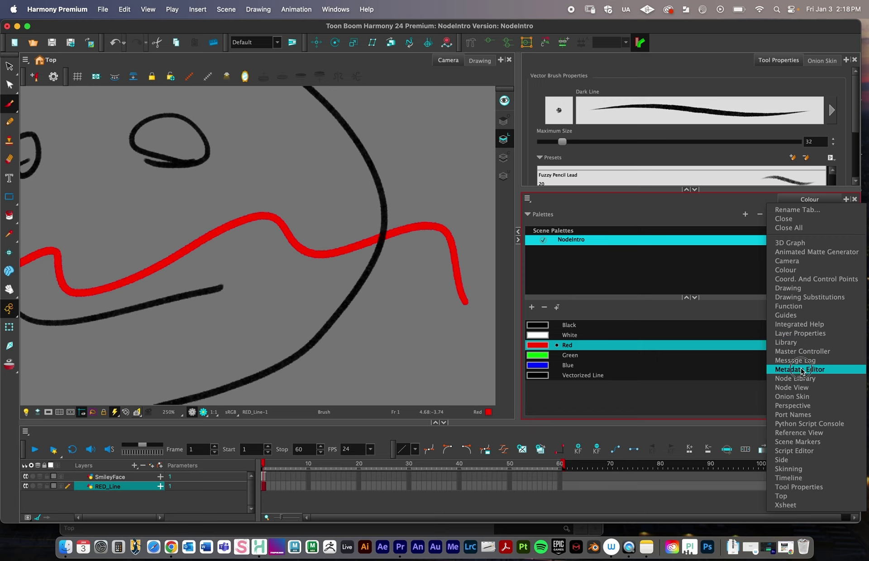
left_click(795, 388)
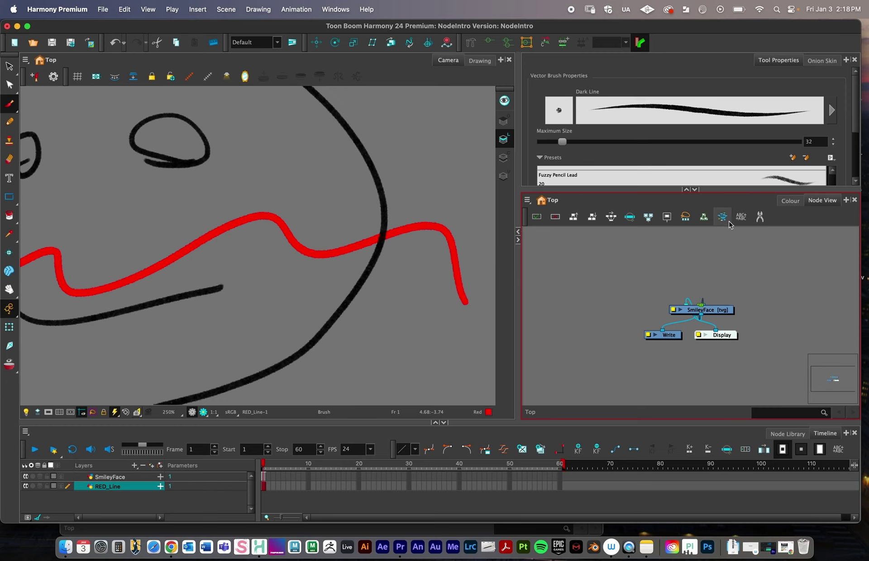
- Turn the Node View toolbar off and back on, and open the Node View
left_click(335, 9)
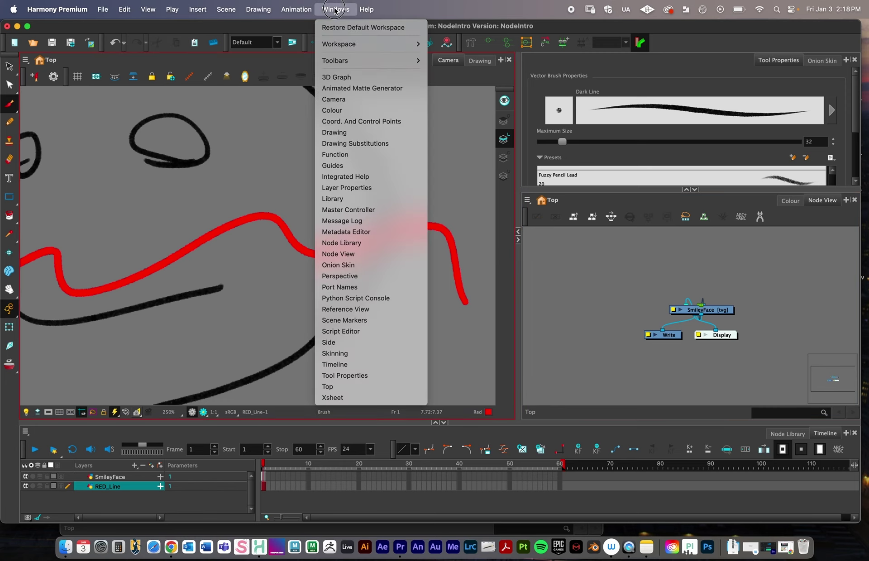
mouse_move(358, 60)
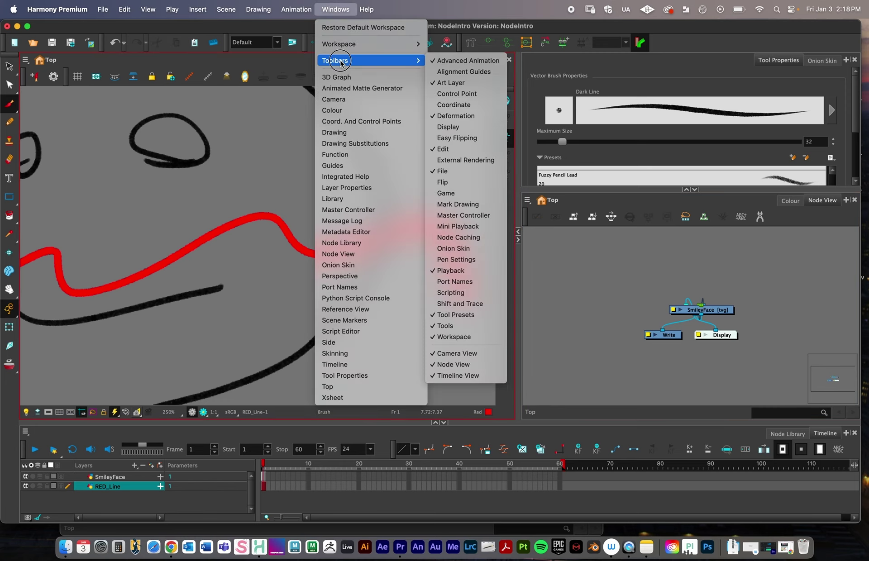
left_click(478, 369)
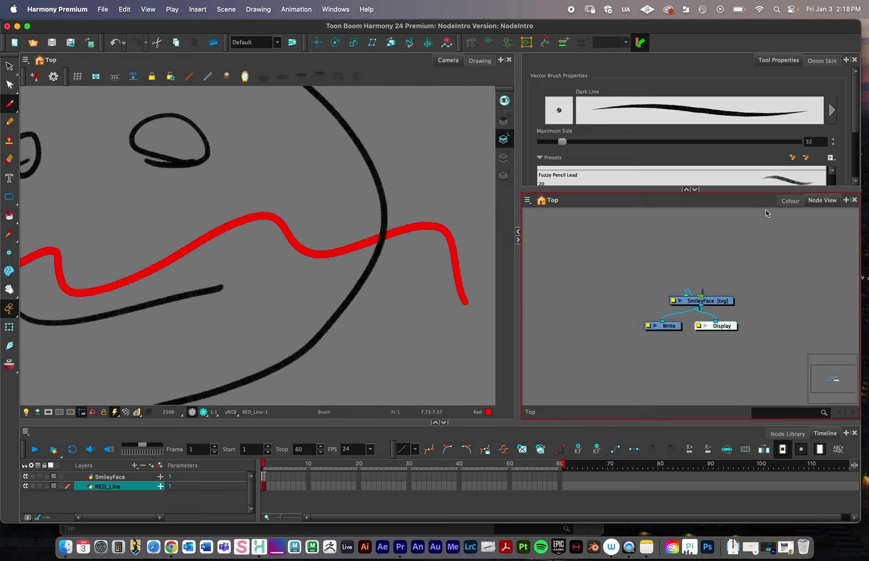
left_click(339, 9)
mouse_move(346, 61)
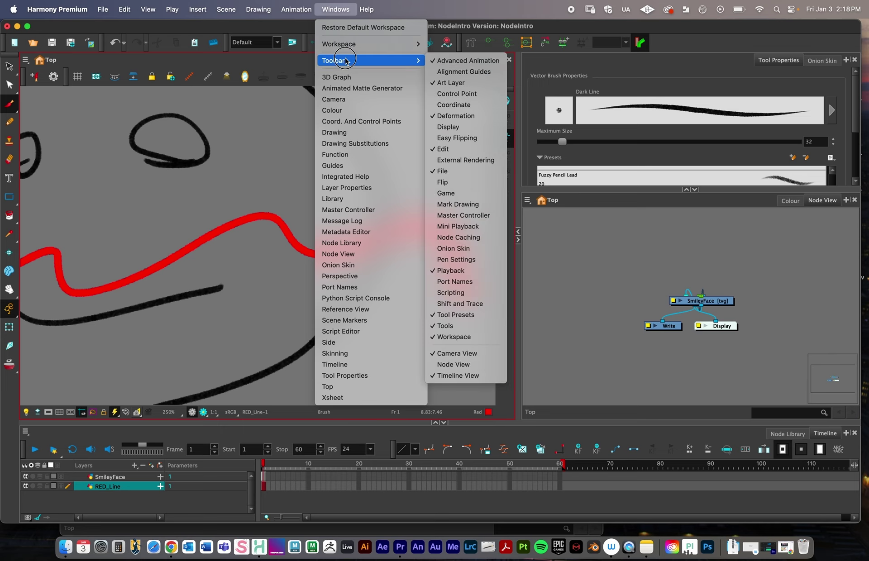
left_click(476, 365)
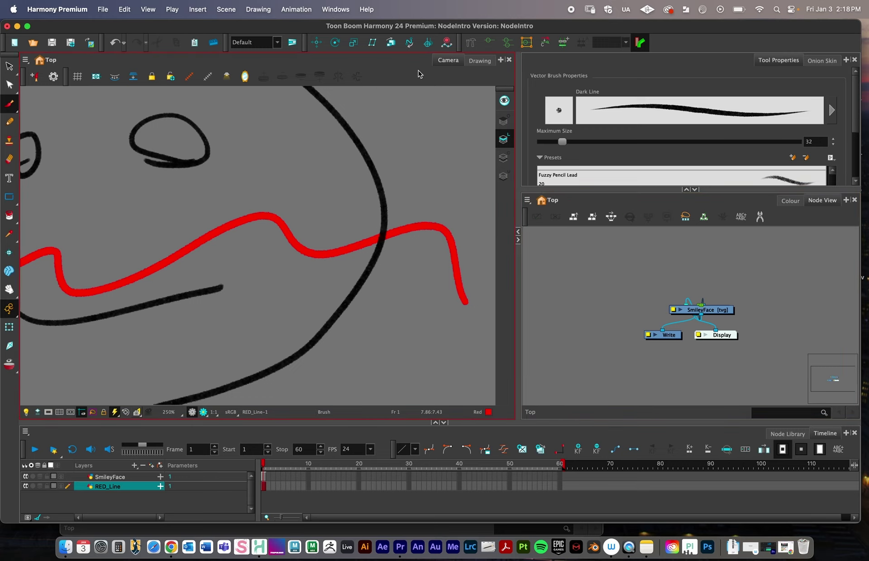
left_click(337, 8)
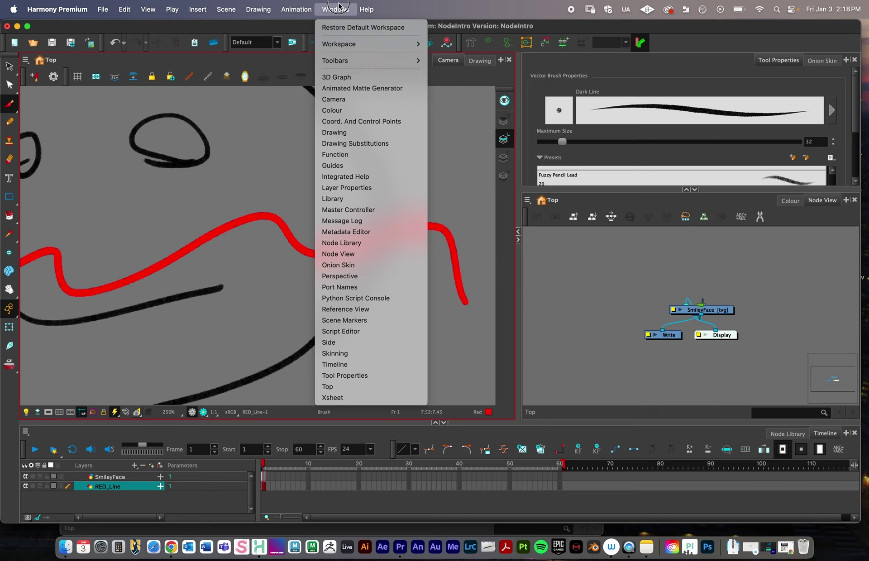
left_click(351, 255)
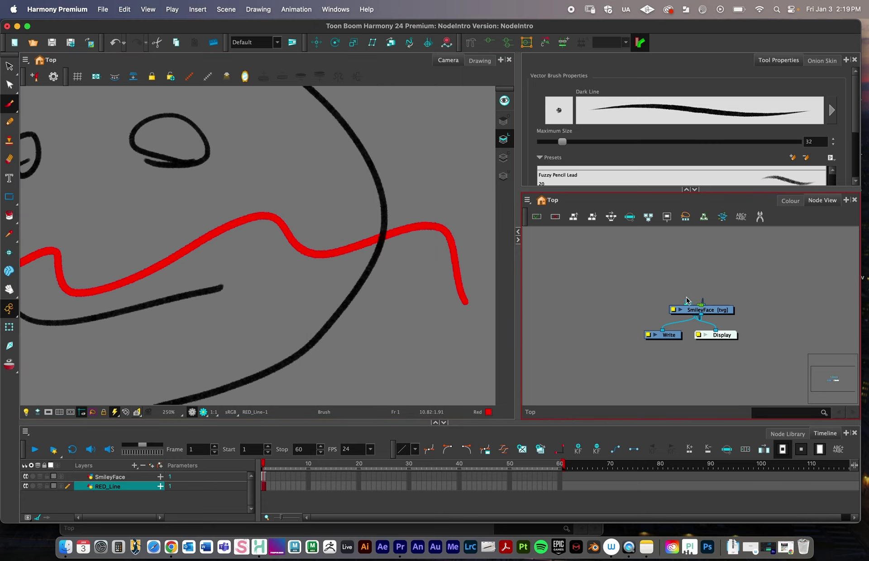
- Pull the overlapping SmileyFace and RED_Line nodes off the Composite node and automatically order the whole network
scroll(700, 322, "up", 1)
scroll(451, 313, "down", 4)
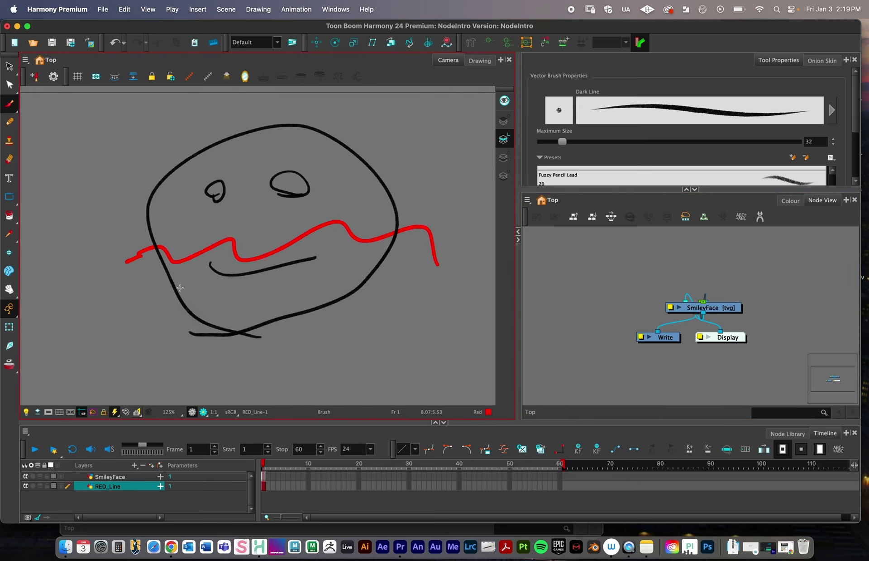
left_click(567, 303)
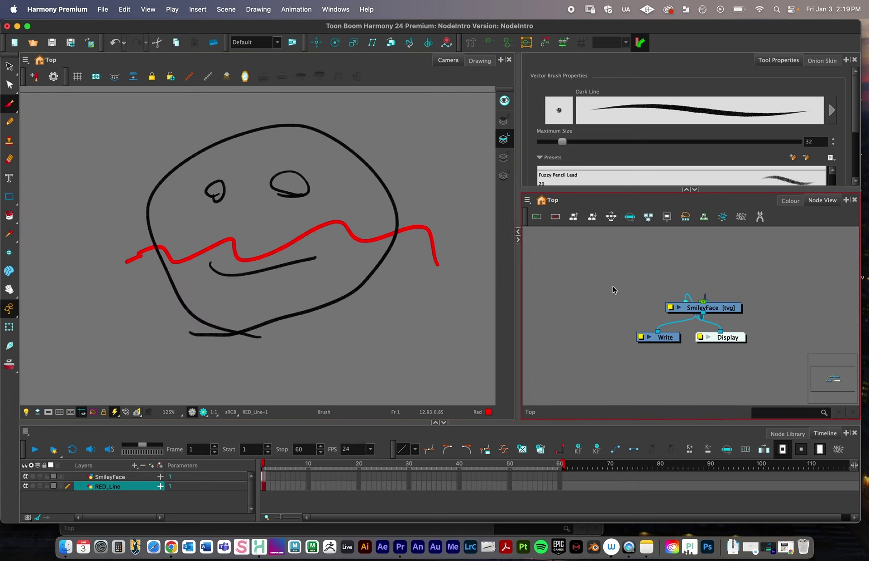
left_click_drag(602, 279, 775, 378)
left_click(707, 277)
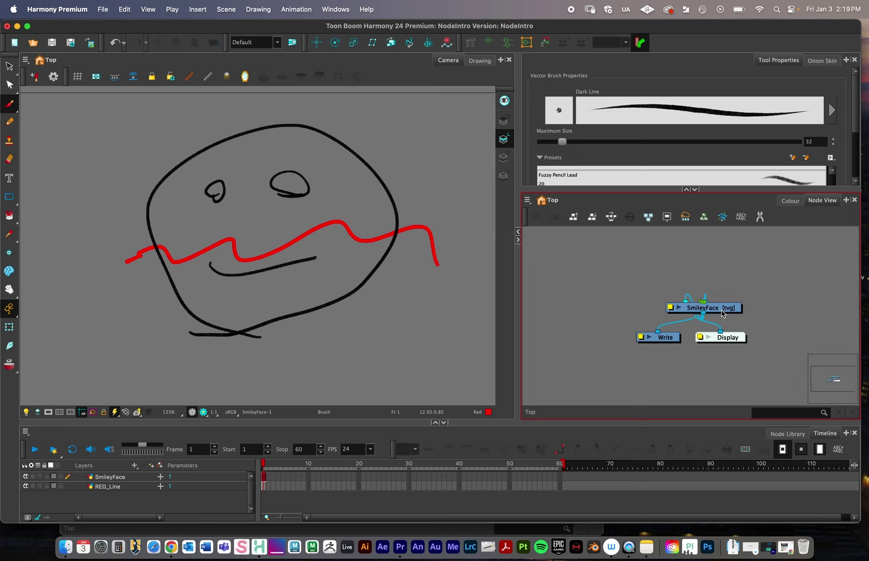
left_click_drag(723, 312, 717, 292)
left_click_drag(599, 248, 788, 377)
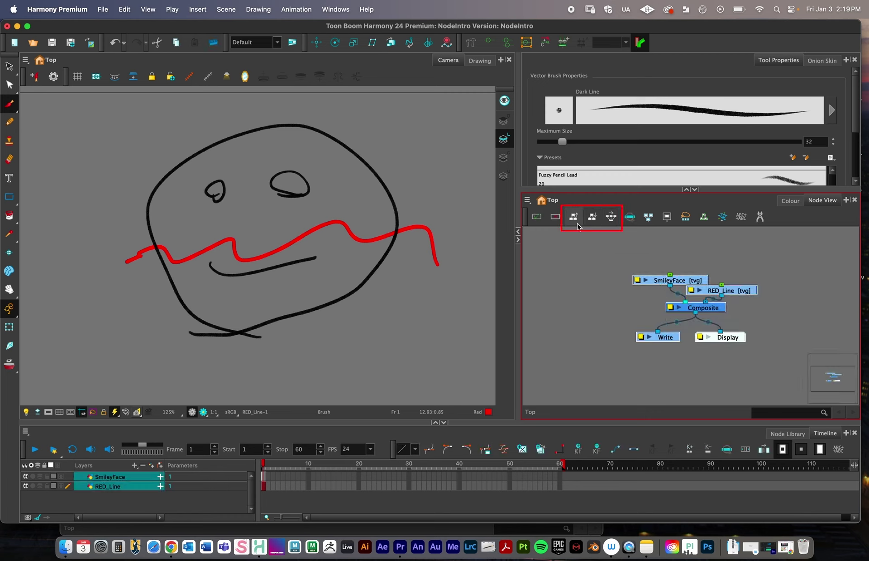
left_click(611, 219)
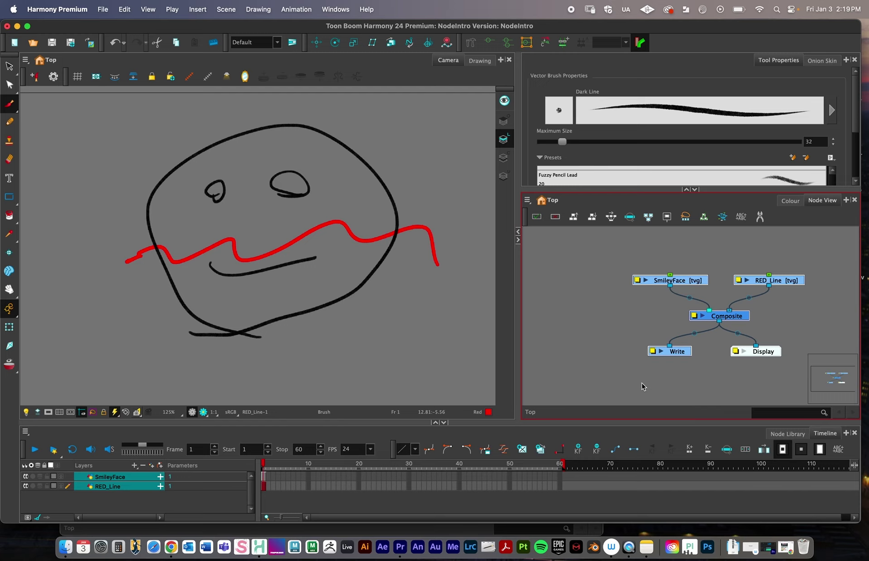
- Space out the SmileyFace and RED_Line nodes above the Composite node, with the Write and Display nodes lower down
mouse_move(643, 384)
left_mouse_down()
mouse_move(771, 308)
mouse_move(734, 341)
left_mouse_up()
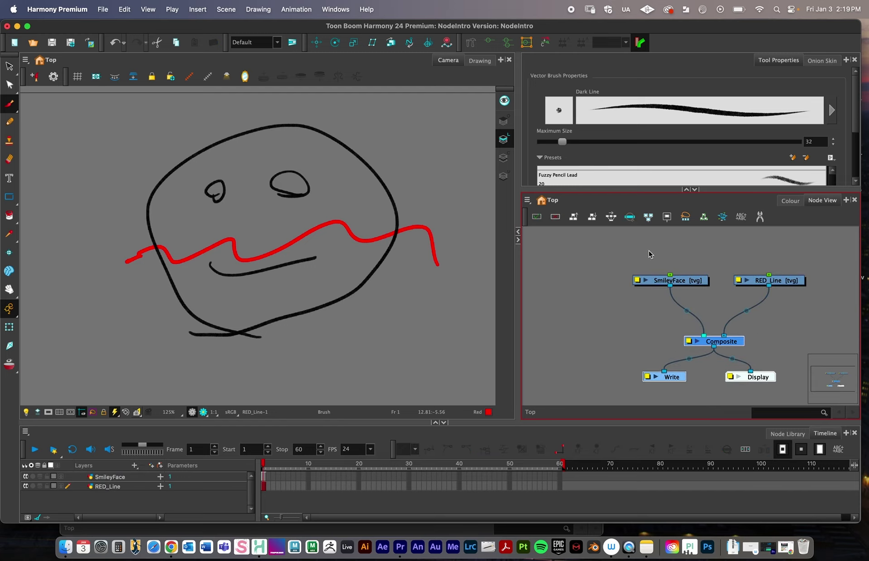
left_click_drag(660, 282, 634, 274)
left_click_drag(777, 283, 767, 277)
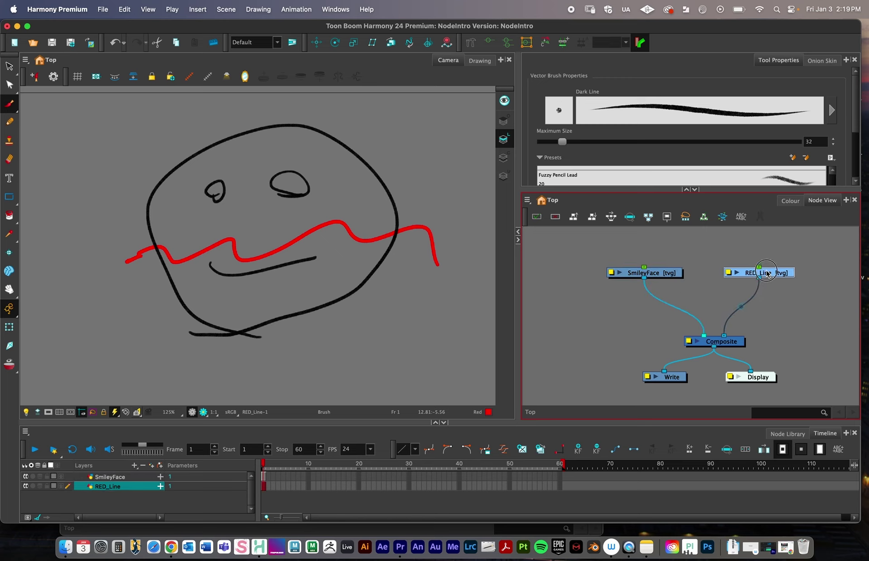
left_click(722, 341)
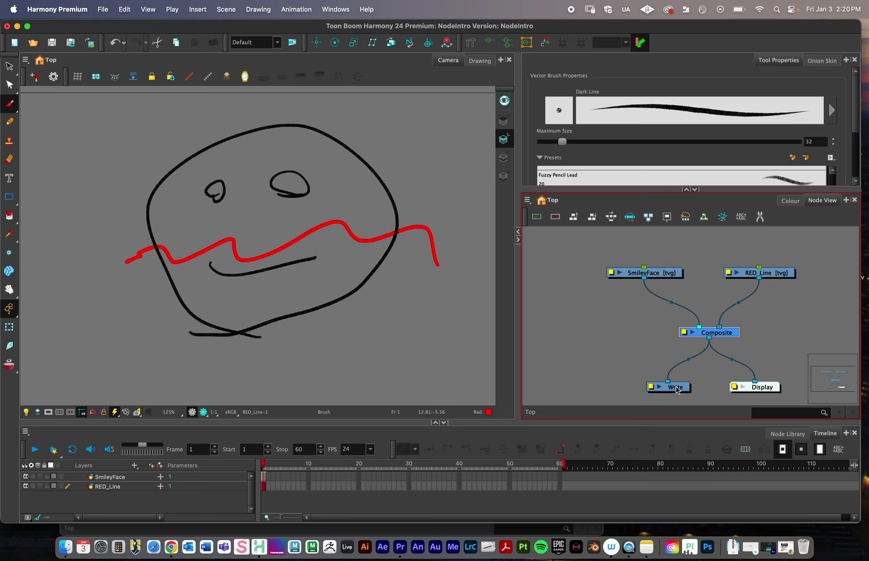
left_click_drag(670, 392, 667, 391)
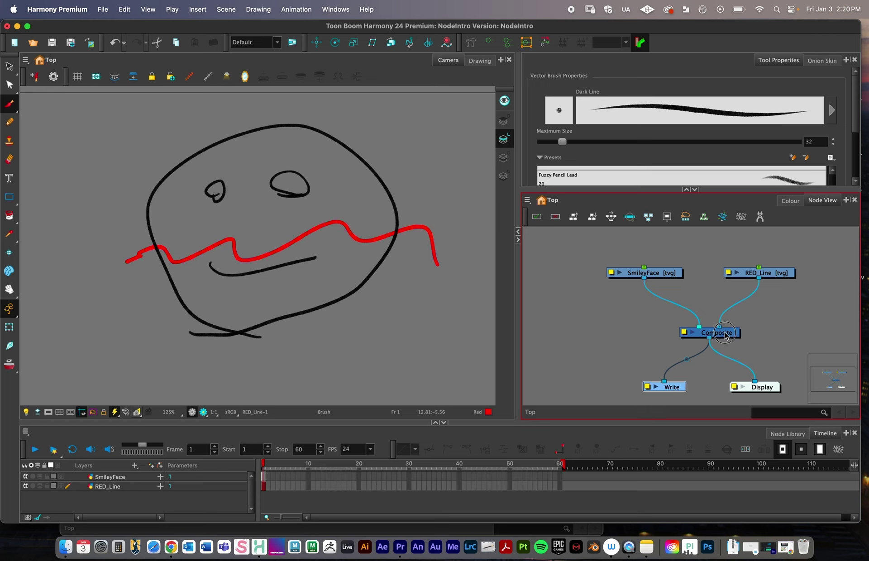
left_click_drag(725, 335, 720, 344)
- Enlarge the Node View pane in width and height and frame the node network in it
left_click_drag(519, 344, 401, 344)
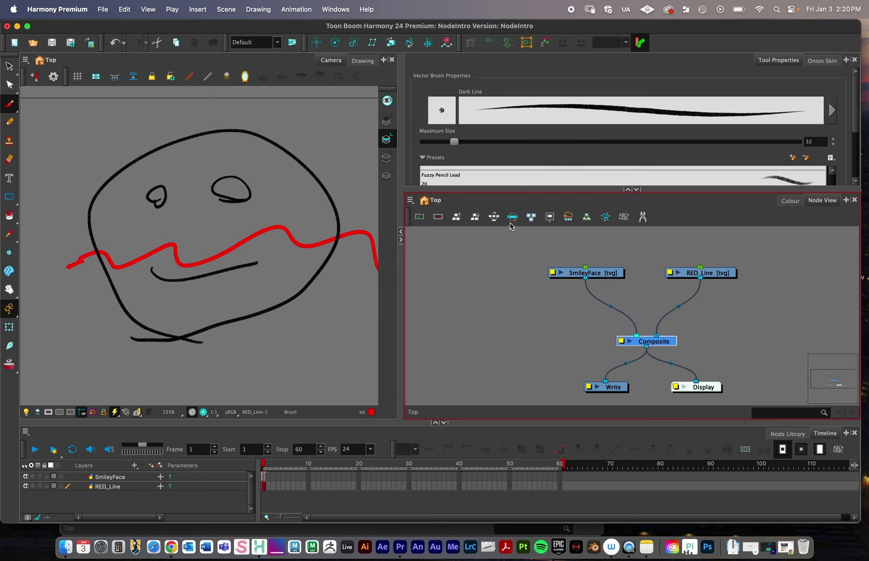
left_click_drag(518, 190, 534, 146)
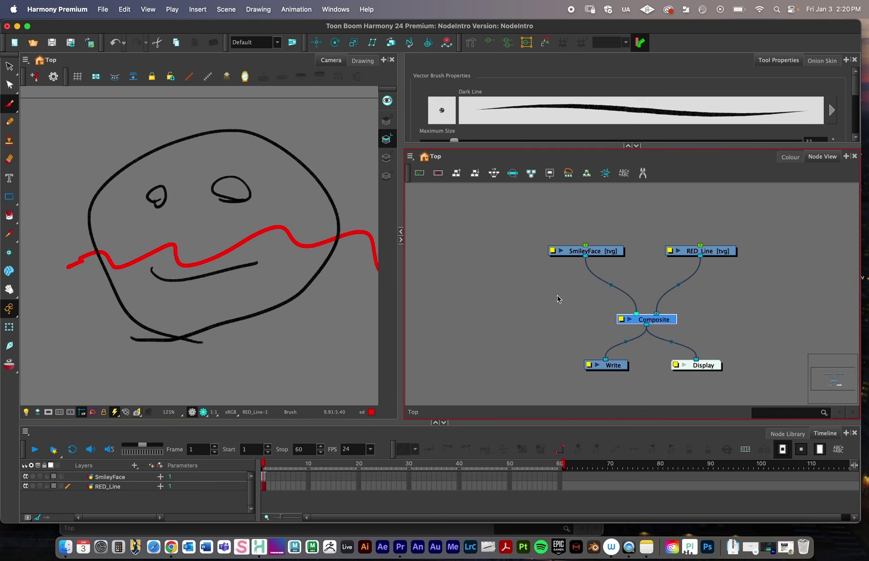
scroll(572, 282, "down", 1)
scroll(574, 283, "up", 4)
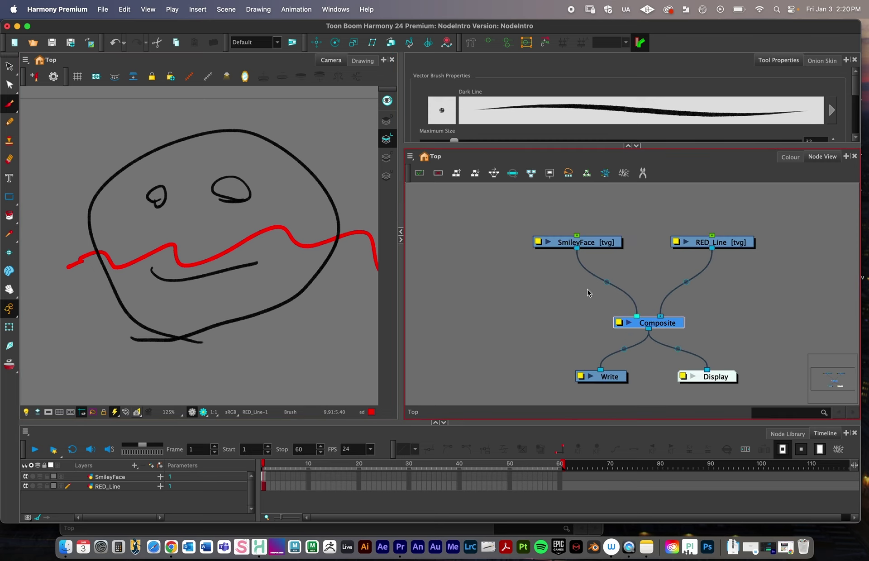
left_click_drag(588, 289, 541, 276)
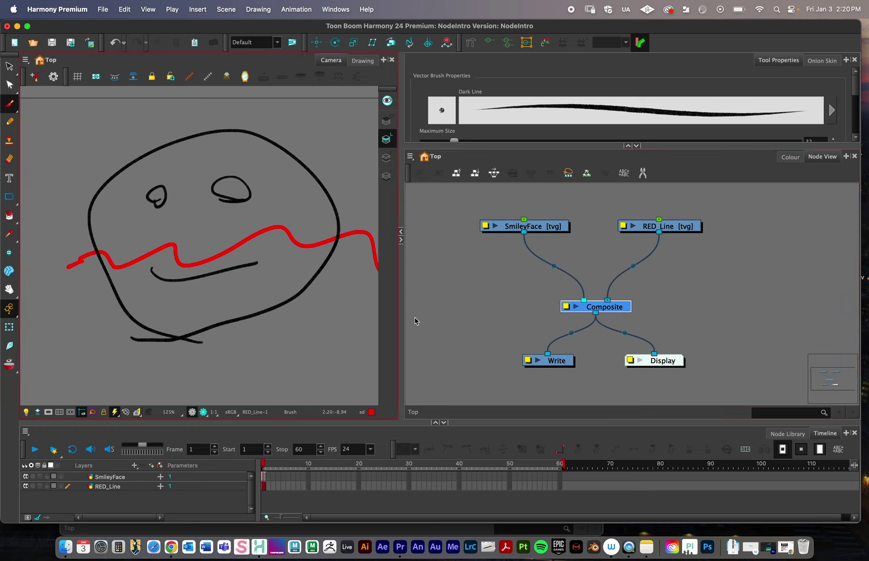
- Move the SmileyFace layer below RED_Line in the timeline and inspect where the red line crosses the face outline
left_click(106, 478)
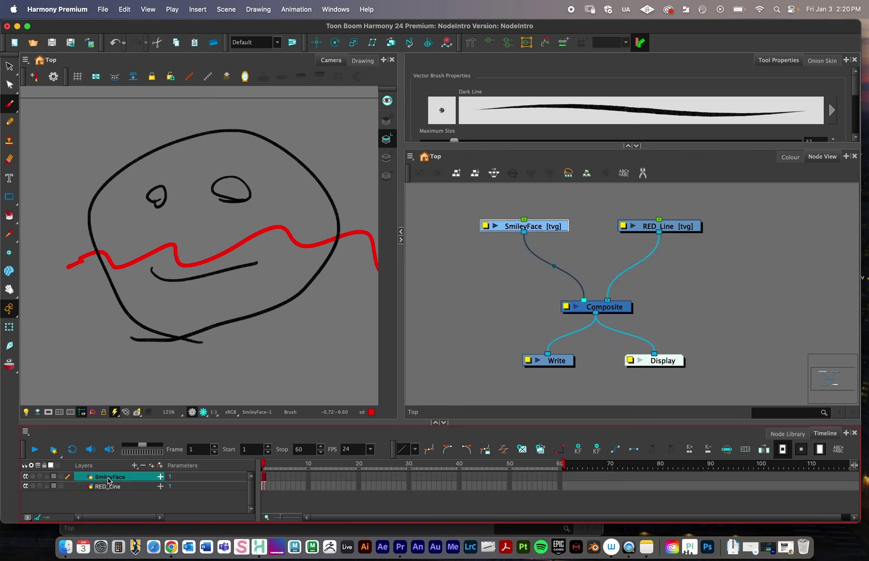
left_click_drag(108, 480, 113, 498)
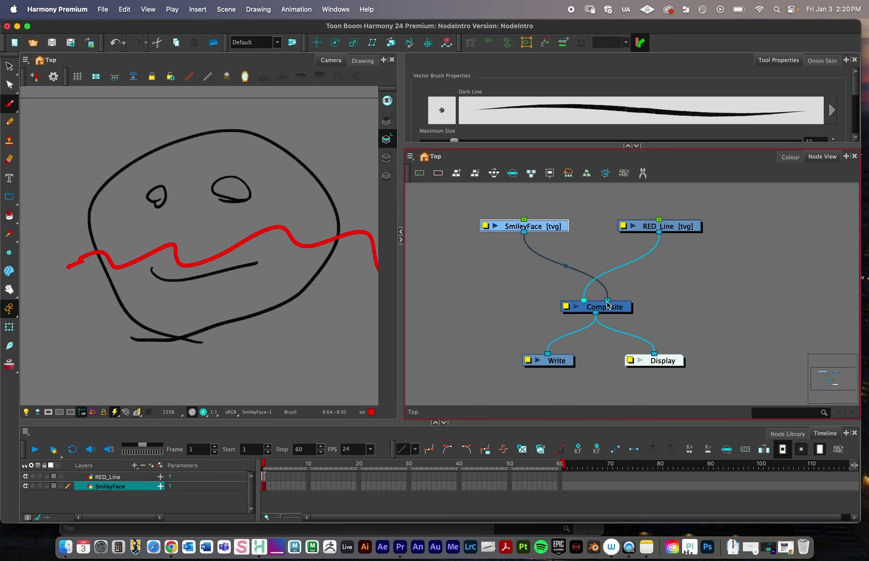
scroll(340, 250, "up", 3)
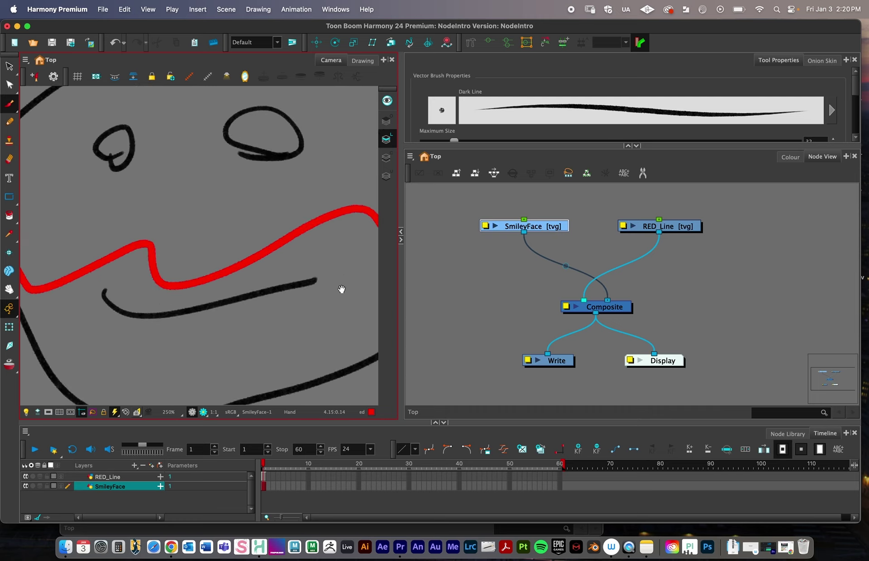
left_click_drag(342, 289, 151, 291)
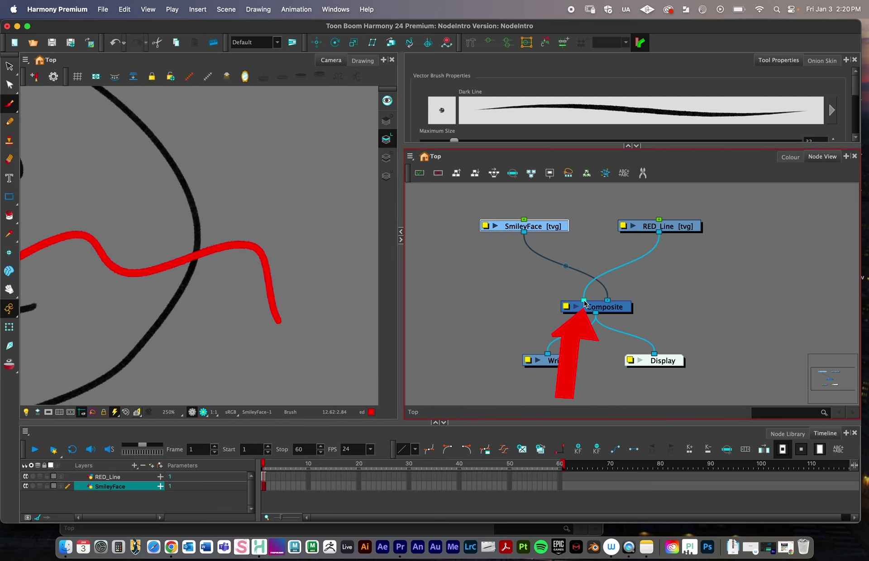
- Move RED_Line's connection to the Composite node's second input, behind SmileyFace, and nudge the SmileyFace node slightly away from RED_Line
left_click_drag(584, 301, 607, 301)
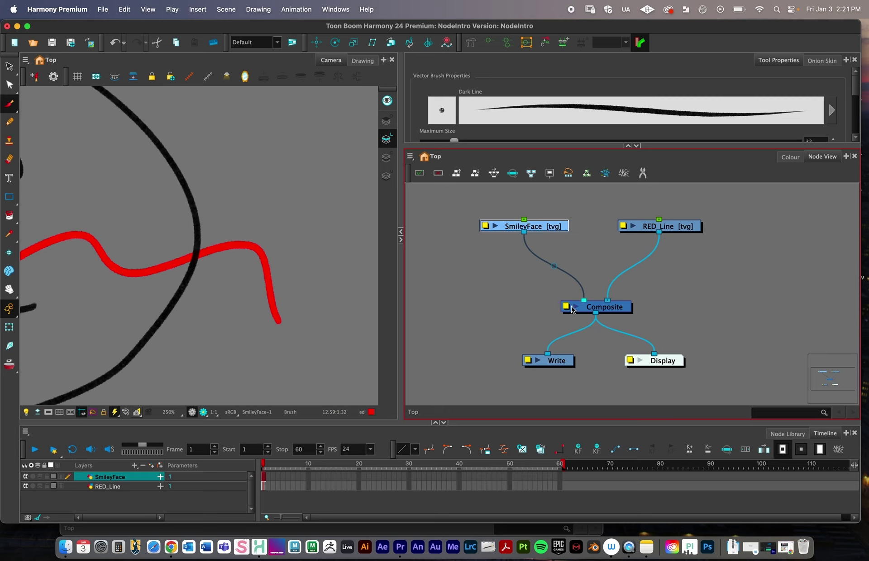
left_click_drag(534, 230, 526, 230)
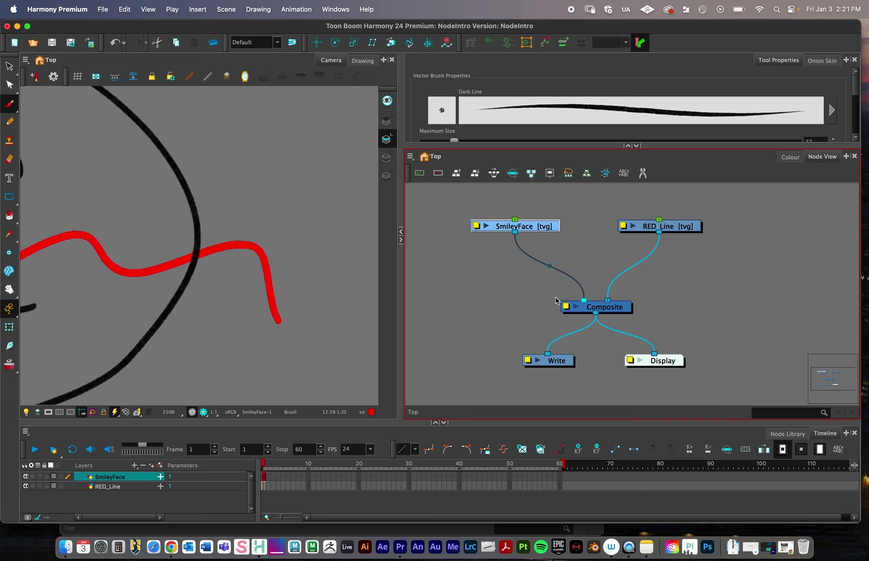
scroll(559, 294, "up", 1)
scroll(194, 281, "down", 4)
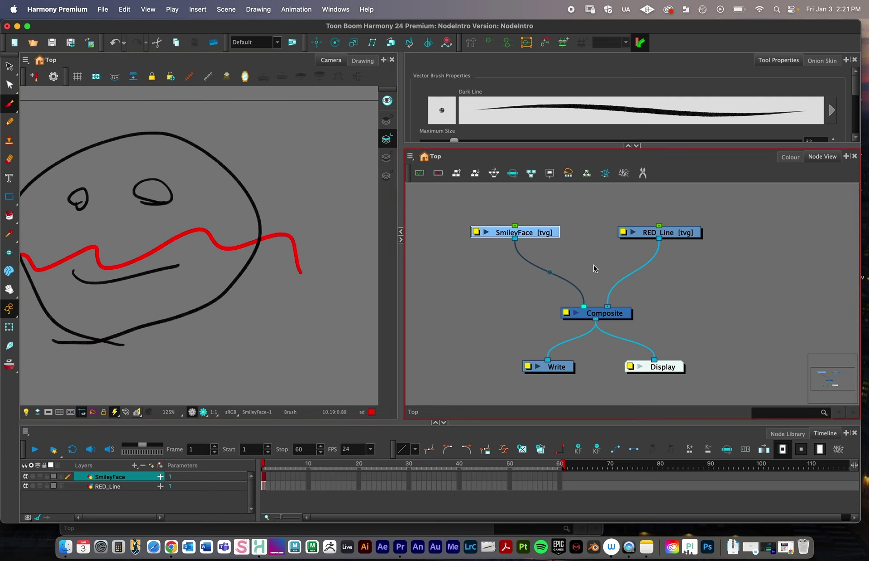
- Disconnect RED_Line and SmileyFace from the Composite node and reconnect both, with SmileyFace on the first input and RED_Line on the second
left_click_drag(607, 307, 628, 285)
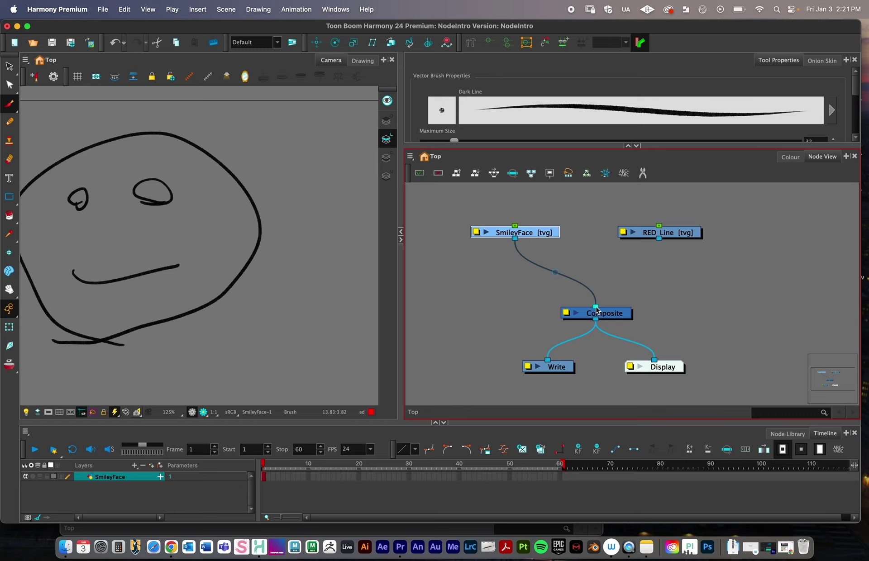
left_click_drag(597, 310, 593, 285)
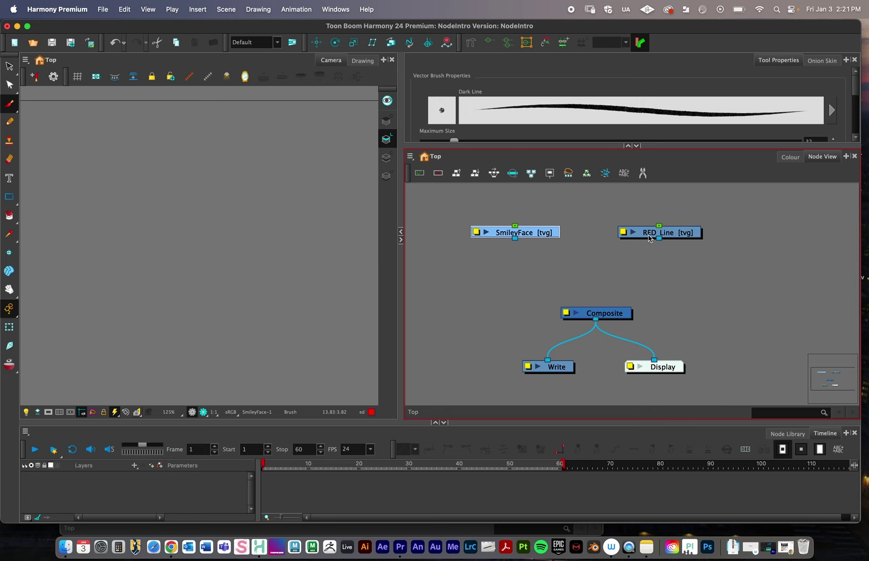
mouse_move(611, 314)
left_mouse_down()
mouse_move(610, 288)
mouse_move(622, 317)
left_mouse_up()
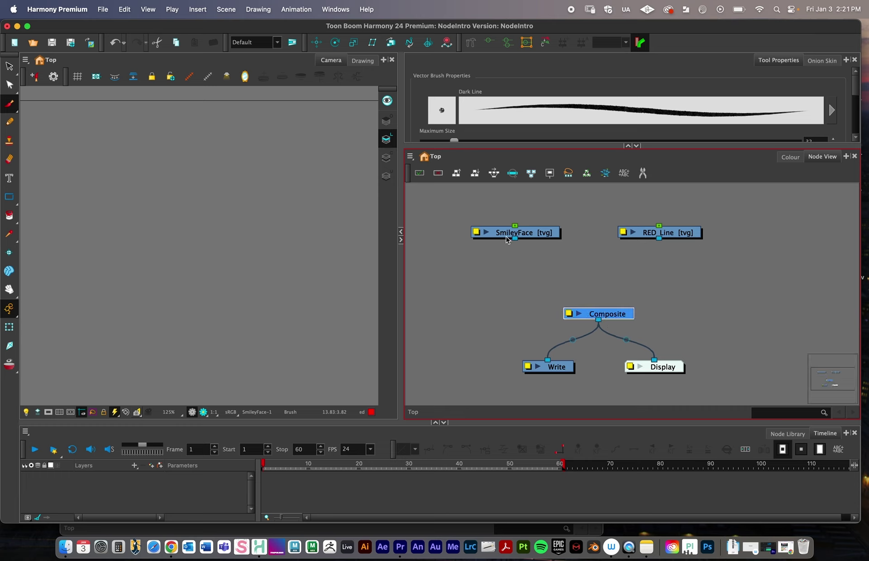
left_click_drag(516, 241, 582, 307)
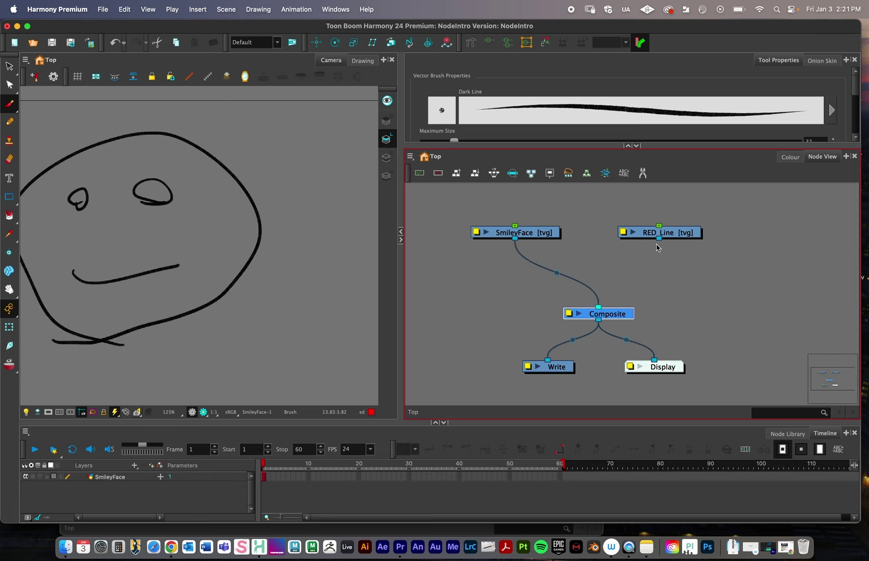
left_click_drag(659, 239, 611, 307)
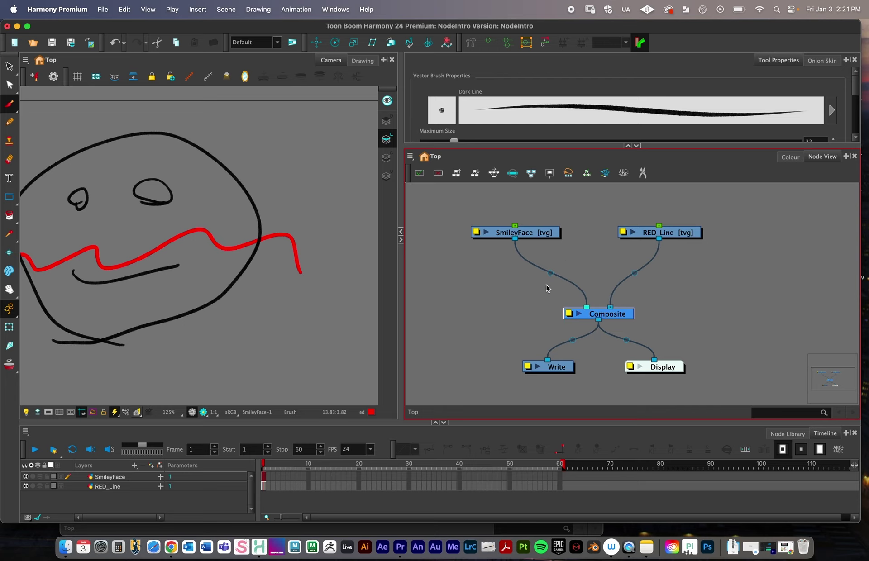
- Cut both drawing connections with the cable cutter tool and reattach SmileyFace and RED_Line to the Composite node in the same order
left_click(643, 174)
left_click_drag(627, 281, 695, 291)
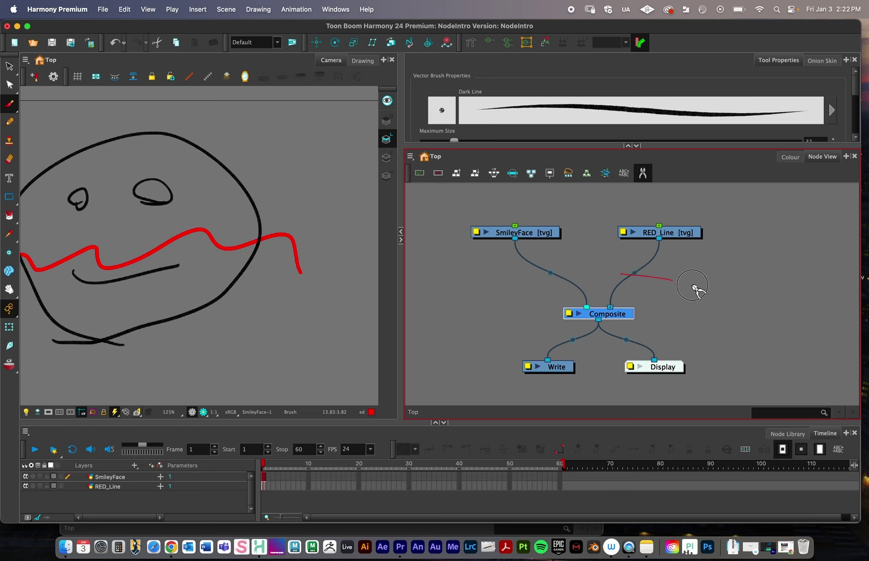
left_click_drag(569, 289, 670, 277)
left_click(643, 175)
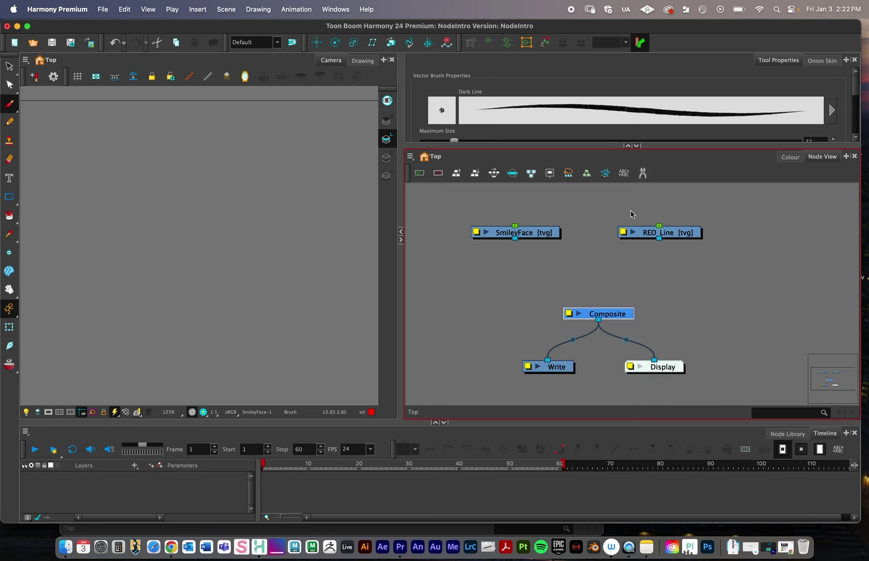
mouse_move(514, 238)
left_mouse_down()
mouse_move(550, 287)
mouse_move(598, 307)
left_mouse_up()
left_click_drag(659, 238, 625, 308)
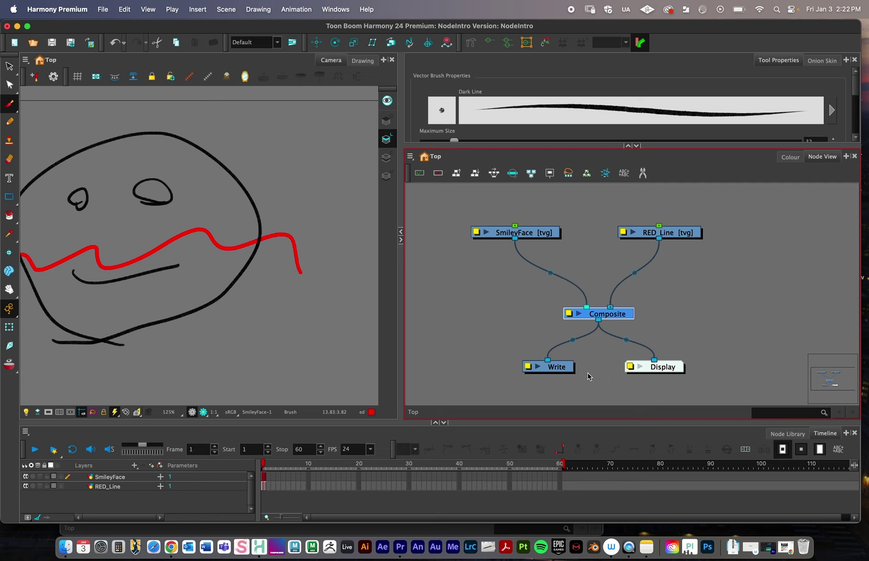
left_click_drag(479, 292, 494, 294)
scroll(495, 295, "down", 2)
scroll(270, 315, "left", 5)
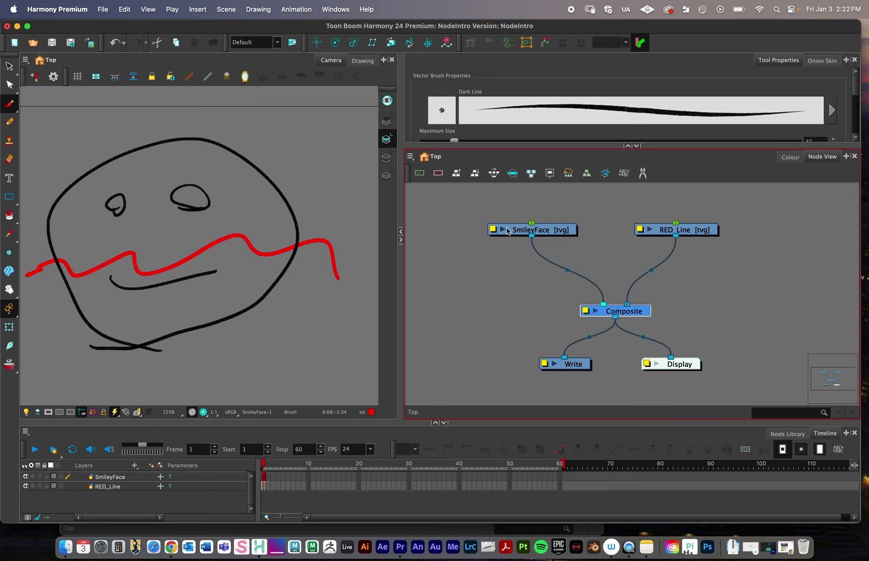
scroll(507, 298, "right", 3)
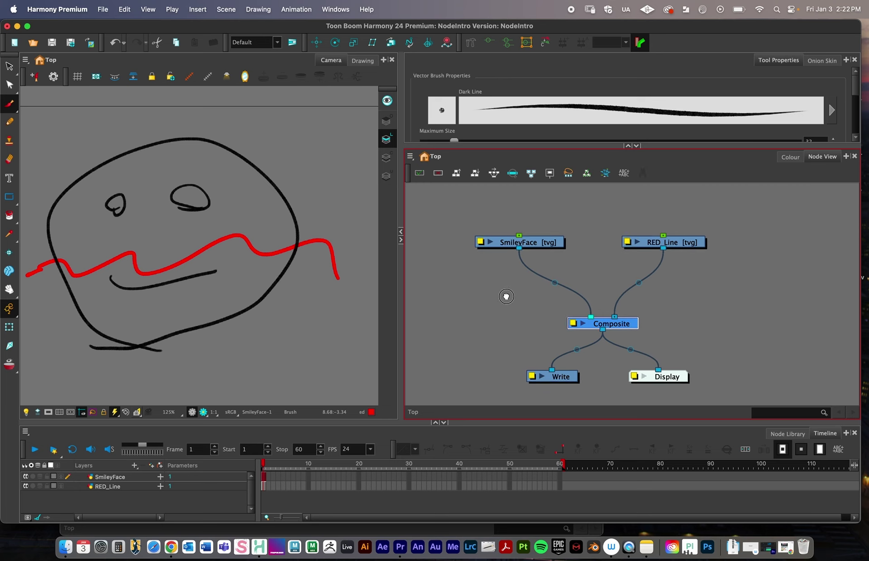
- Add a Gradient node from the Node Library's Generator category, placing it unconnected below SmileyFace
left_click(788, 435)
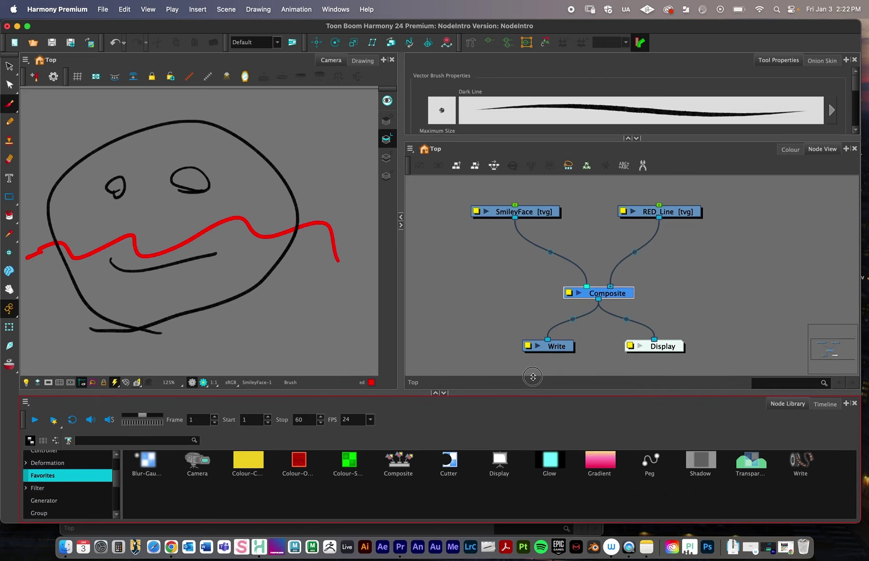
left_click_drag(521, 425, 538, 349)
left_click(67, 457)
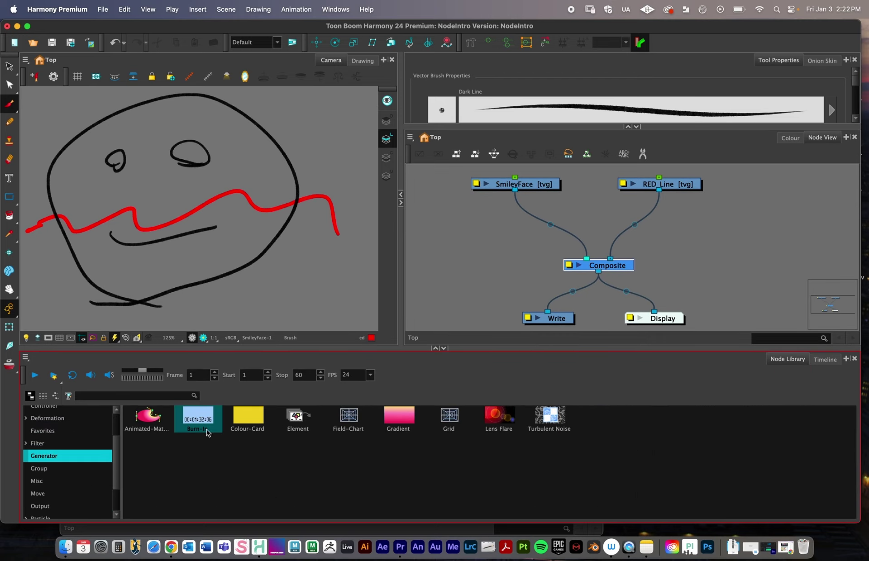
left_click_drag(393, 425, 508, 231)
left_click(450, 364)
left_click_drag(460, 349, 459, 386)
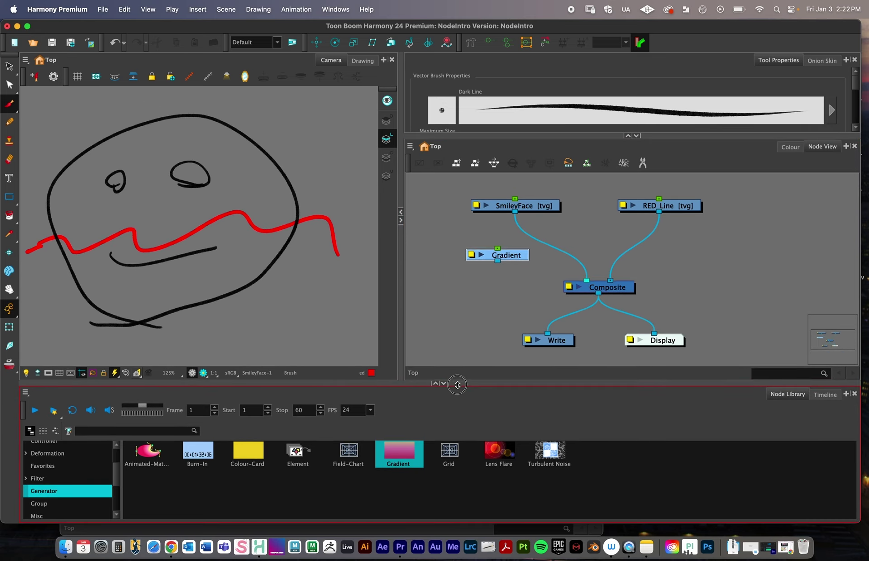
- Show the timeline again and delete the unconnected Gradient node from the network
left_click(825, 398)
left_click(518, 255)
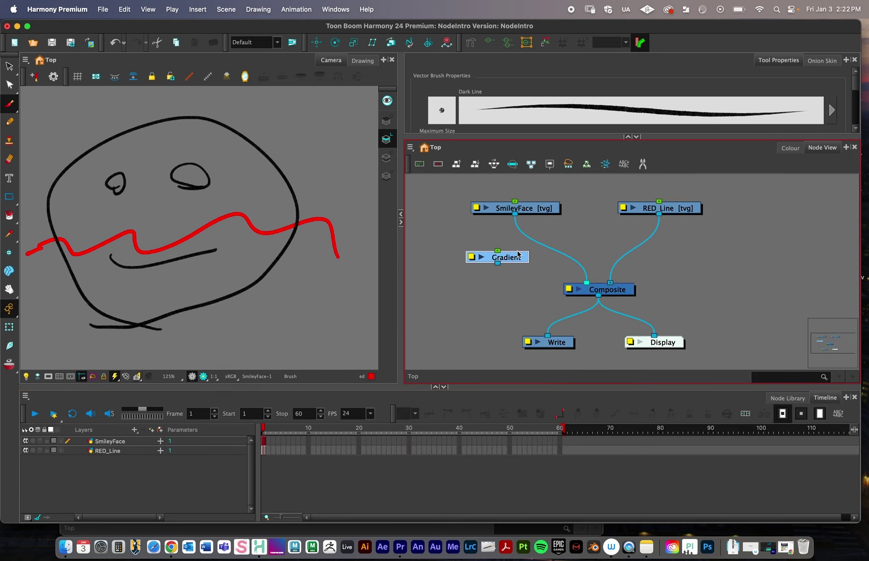
left_click_drag(514, 261, 482, 266)
key("Delete")
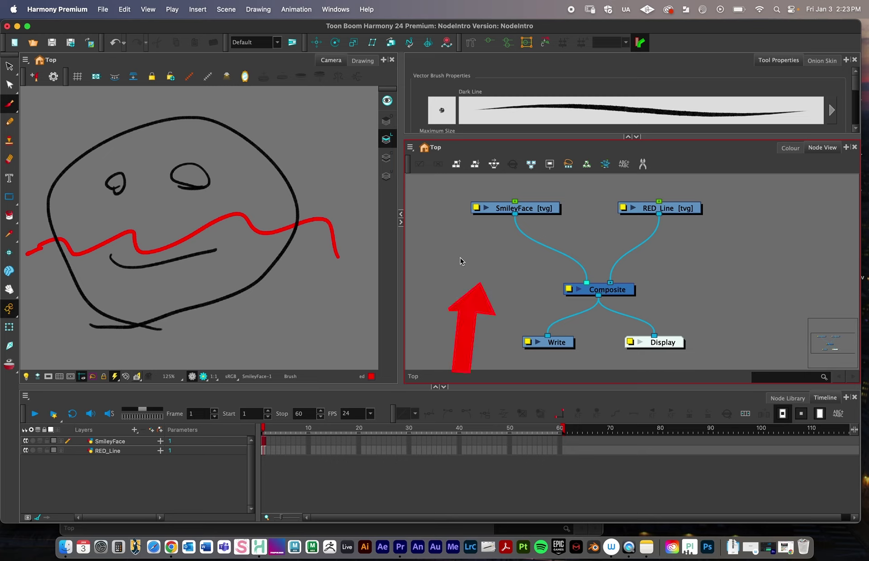
- Search for "Compos" in the node search, add a second Composite node and place it unconnected below SmileyFace
key("Tab")
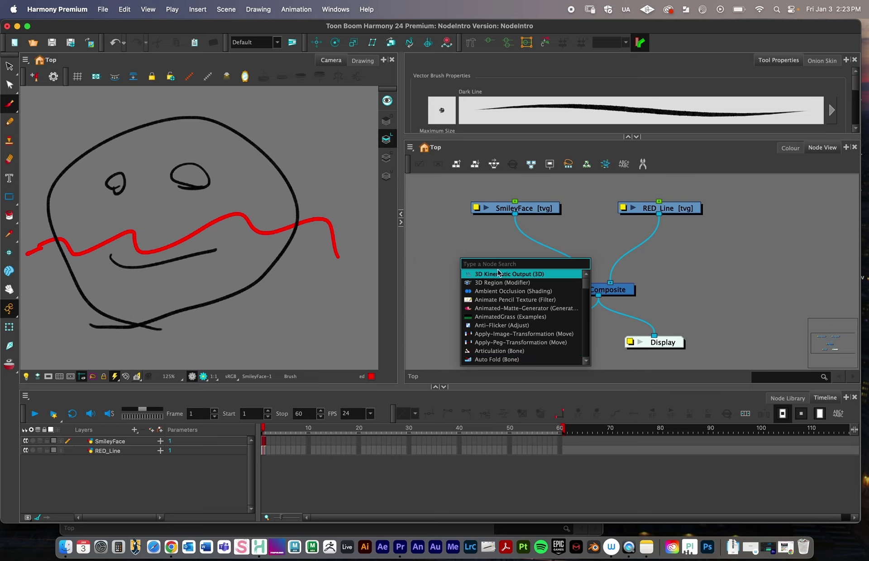
type("Compos")
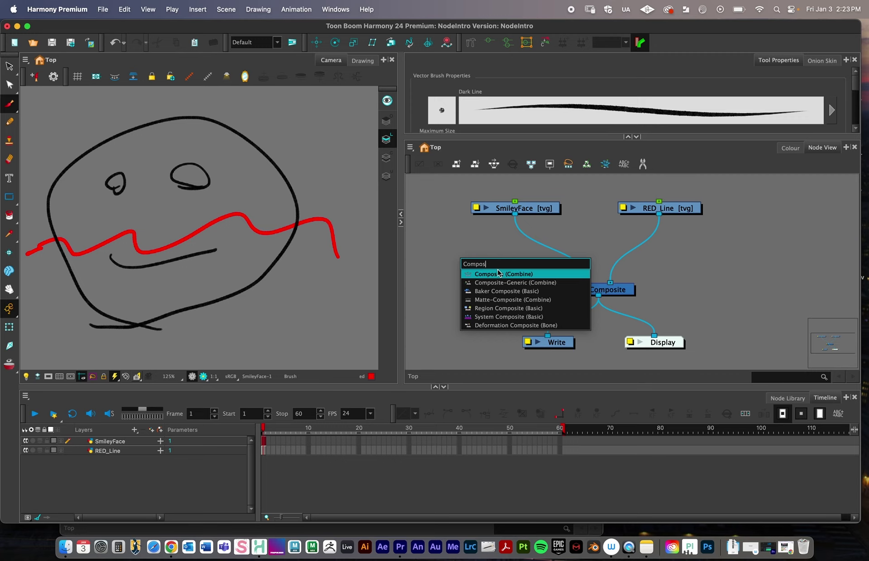
left_click(497, 274)
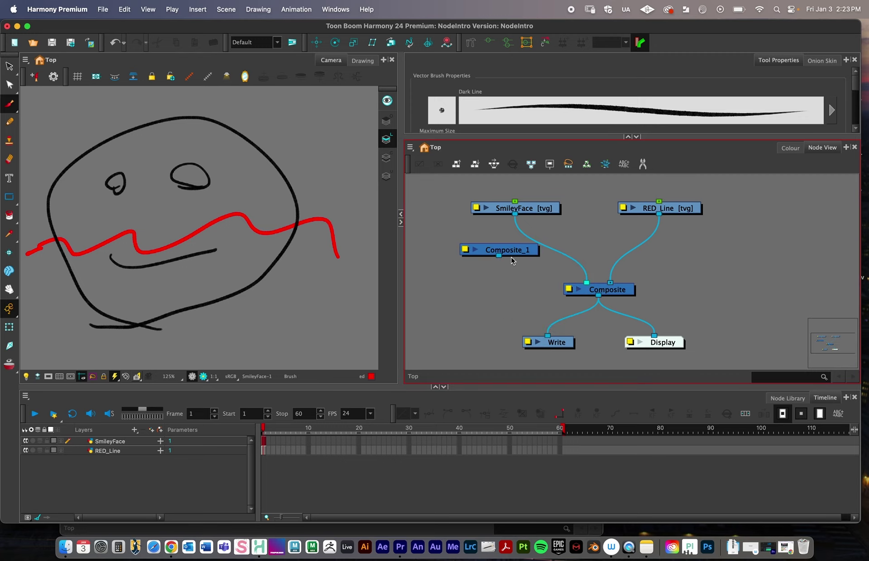
left_click_drag(512, 256, 504, 276)
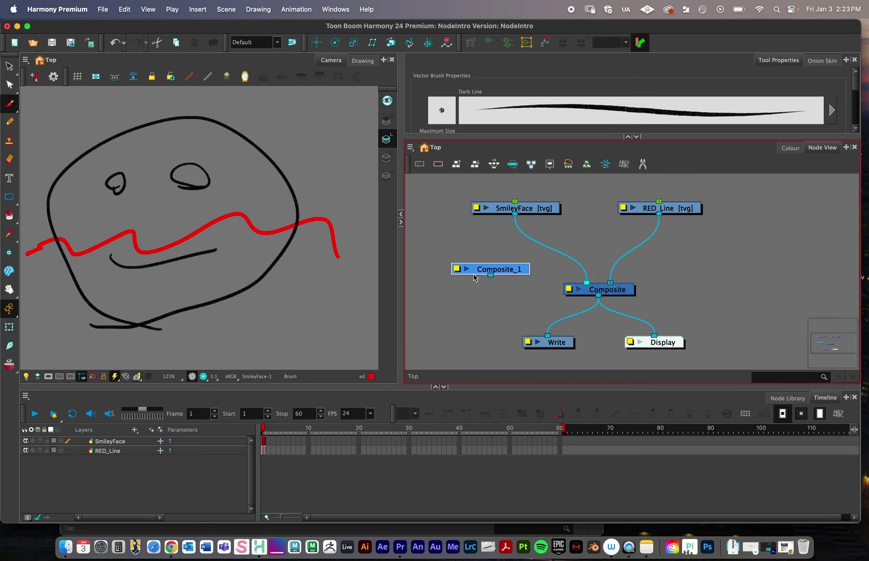
left_click_drag(498, 272, 508, 272)
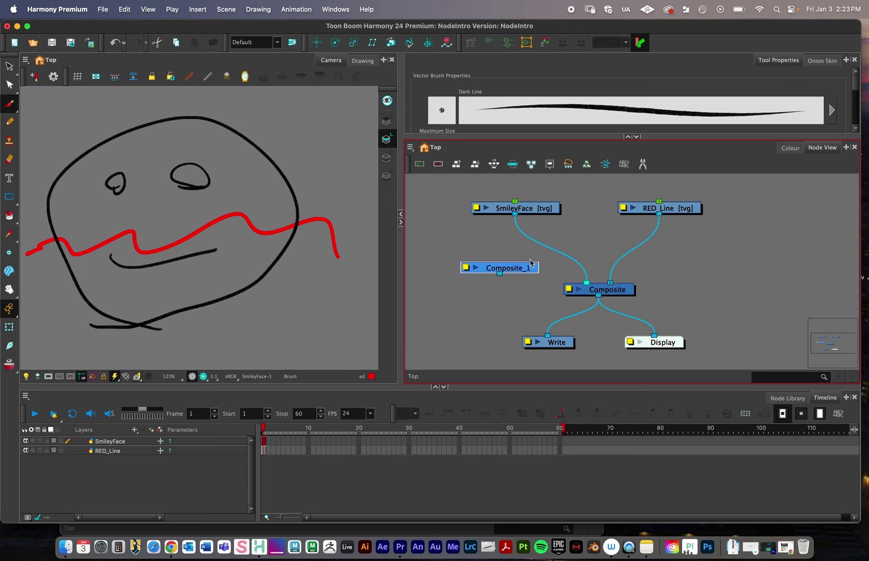
left_click_drag(524, 214, 526, 206)
left_click_drag(505, 269, 494, 264)
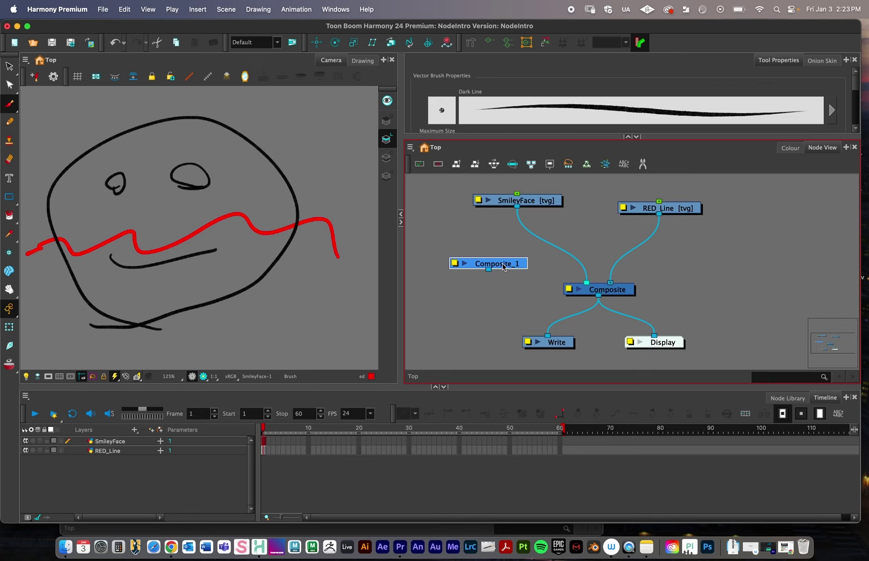
mouse_move(503, 267)
left_mouse_down()
mouse_move(581, 249)
mouse_move(491, 269)
mouse_move(514, 268)
left_mouse_up()
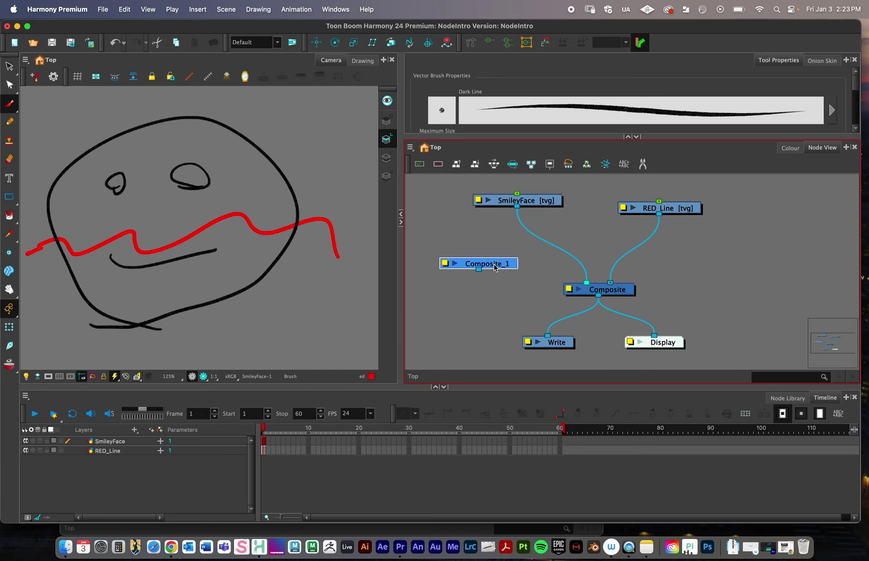
- Insert the second Composite node into SmileyFace's connection, pull it out again and undo the removal
left_click_drag(495, 267, 556, 251)
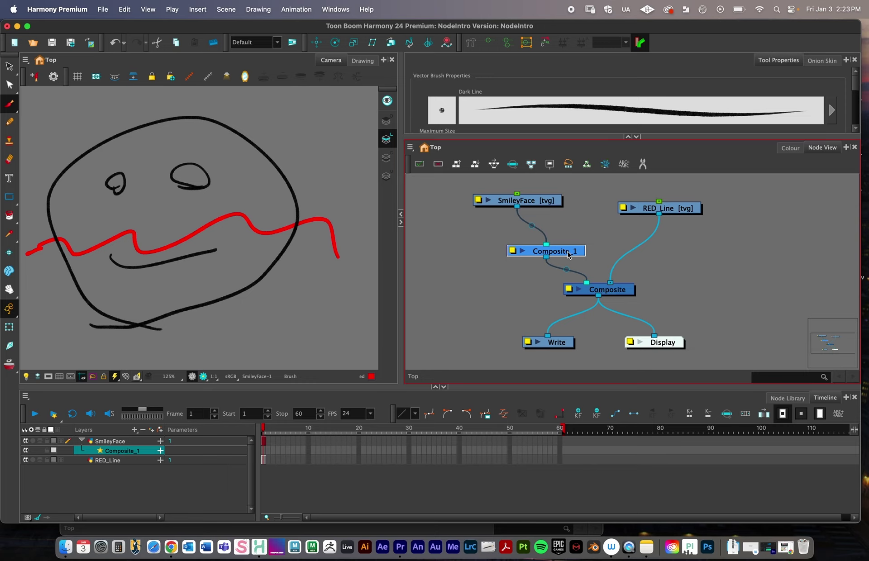
left_click_drag(568, 255, 507, 265)
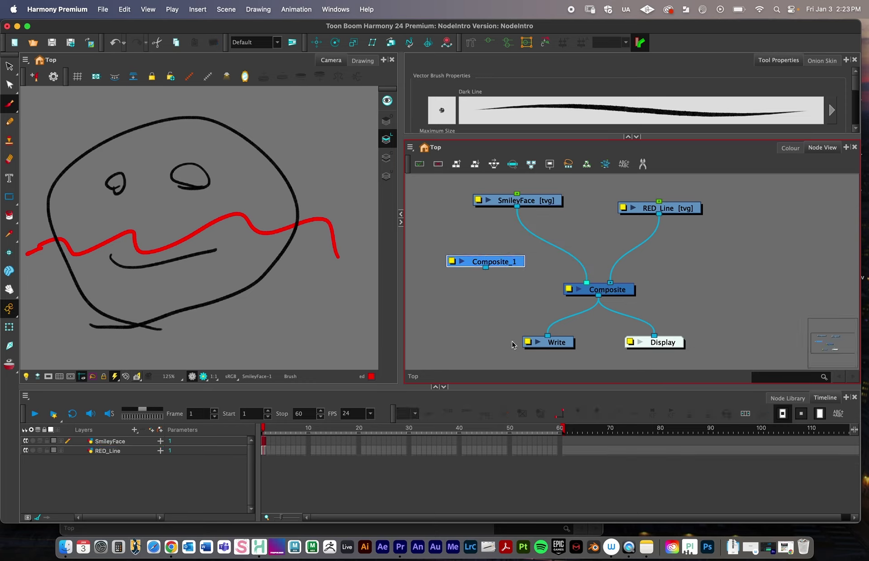
key("super+z")
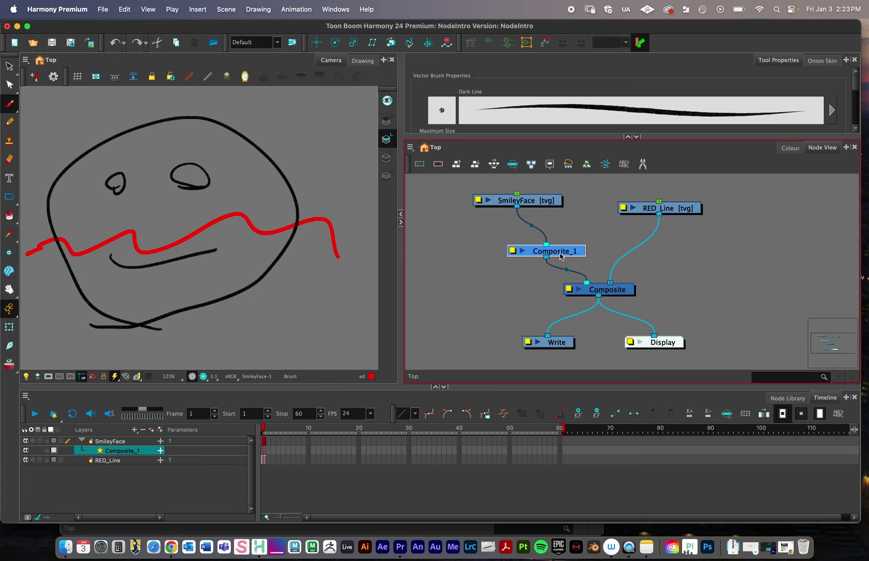
- Pull the second Composite node off SmileyFace's connection and delete it
left_click_drag(569, 255, 494, 267)
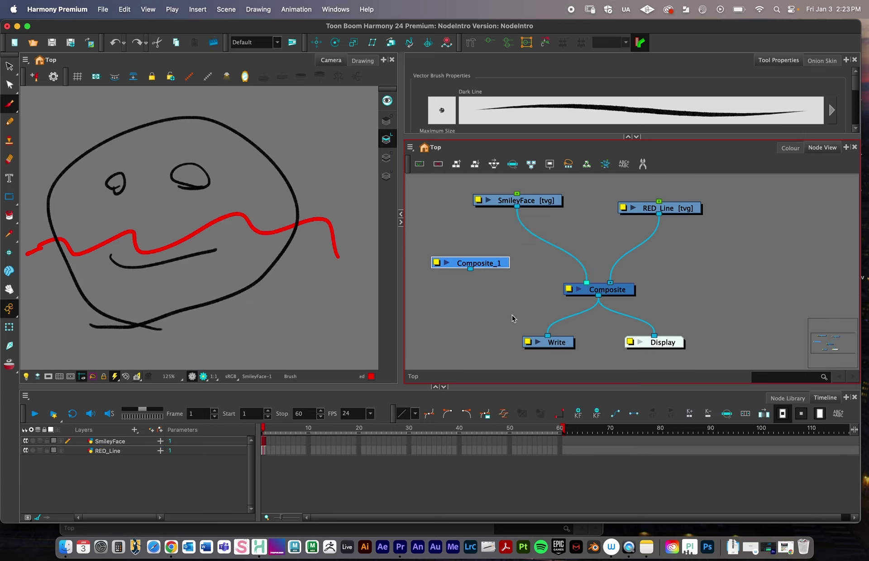
key("Delete")
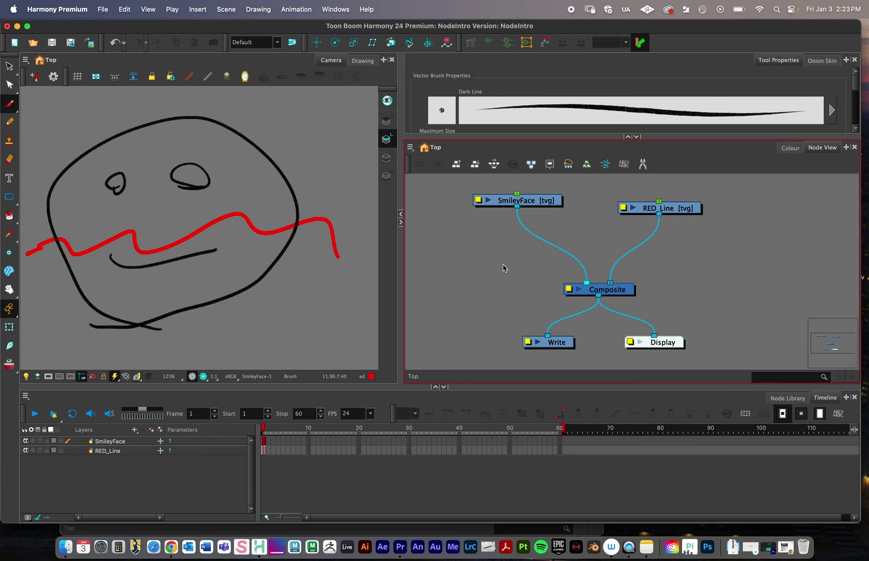
- Move the SmileyFace node closer to the Composite node, then expand and collapse its thumbnail preview
left_click_drag(540, 202, 555, 217)
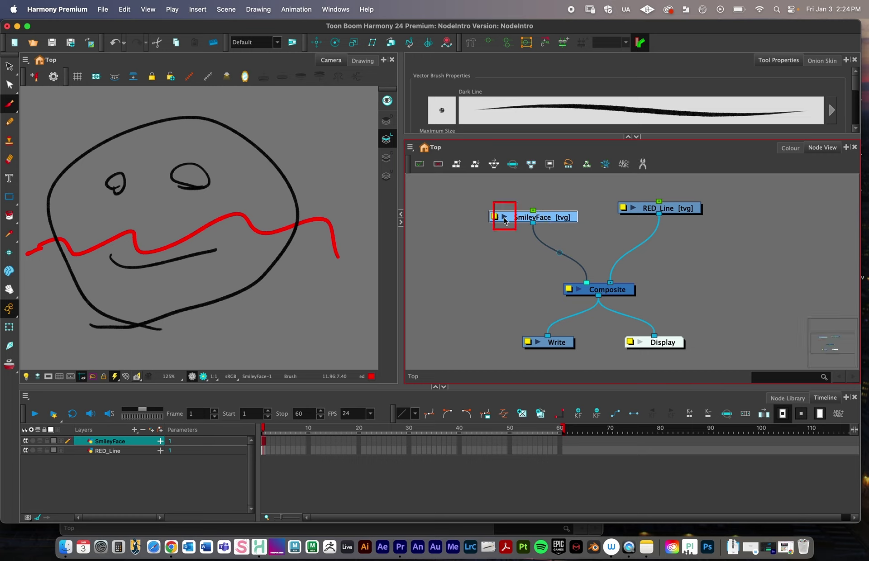
left_click(505, 218)
scroll(501, 272, "up", 3)
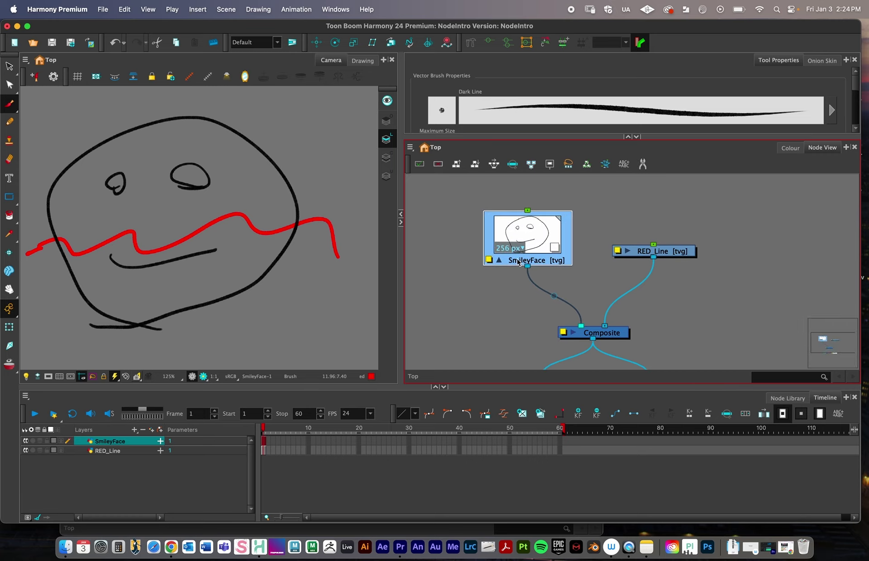
left_click(500, 262)
left_click(500, 262)
left_click(500, 261)
- Preview the thumbnails of the RED_Line and Composite nodes one after the other, collapsing each again
left_click(628, 252)
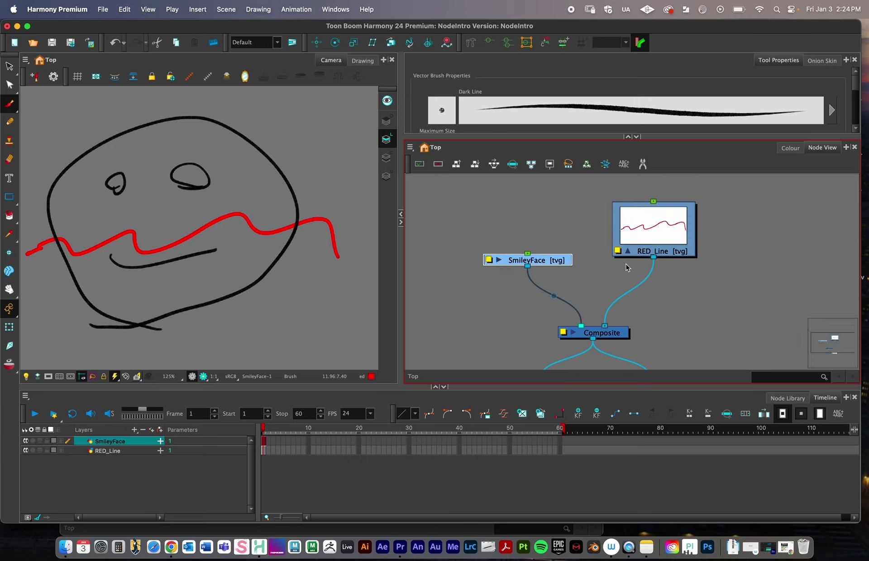
left_click(628, 252)
left_click(574, 333)
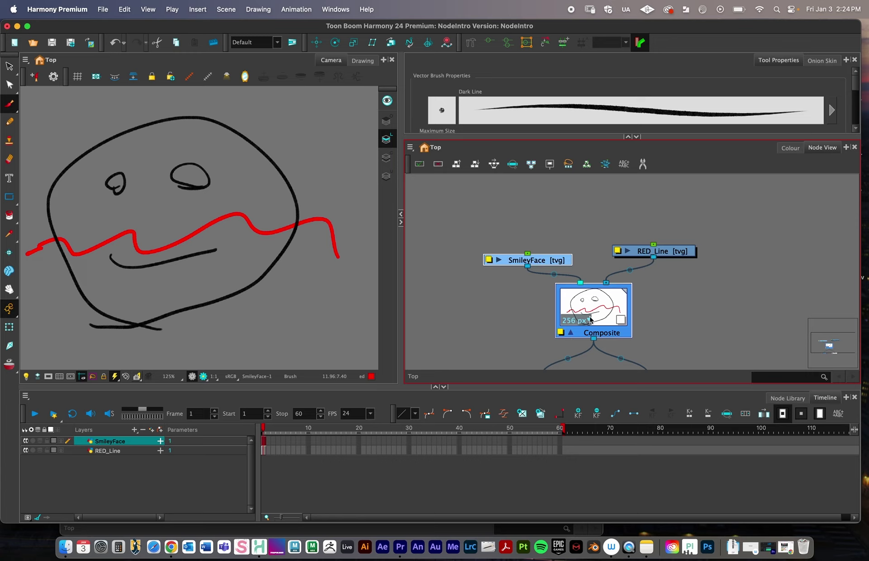
left_click(572, 336)
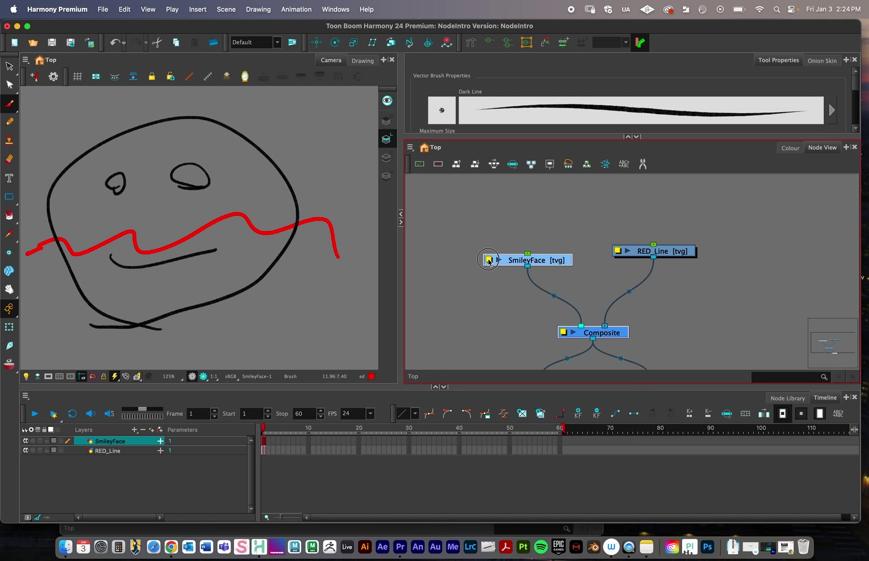
- Review the Transformation, Drawing, Controls, Line Thickness and Advanced settings in SmileyFace's layer properties, then close them
left_click(489, 260)
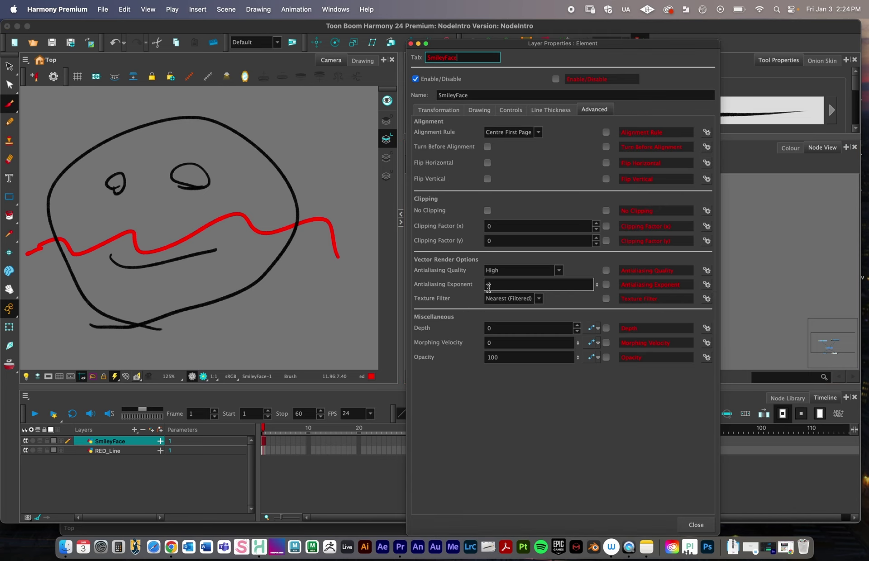
left_click(446, 111)
left_click(484, 111)
left_click(510, 111)
left_click(551, 111)
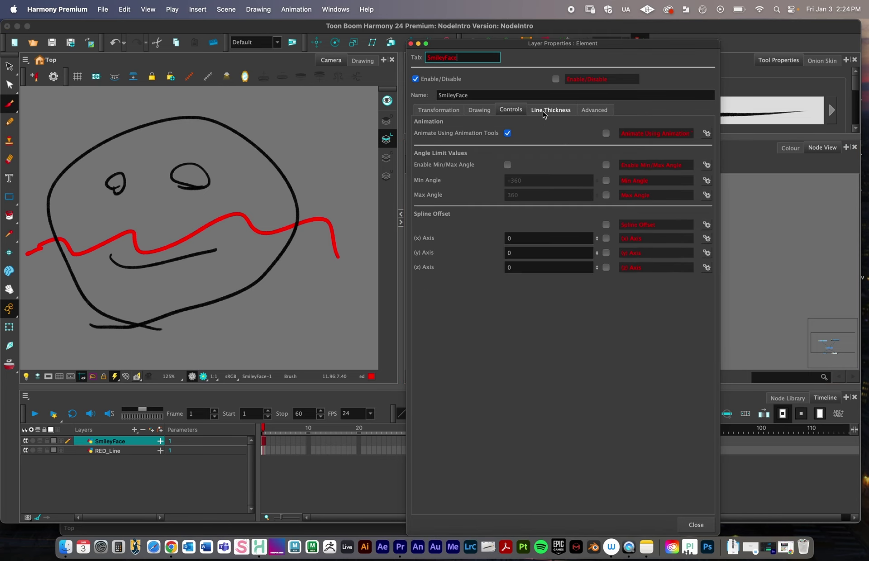
left_click(594, 111)
left_click(439, 111)
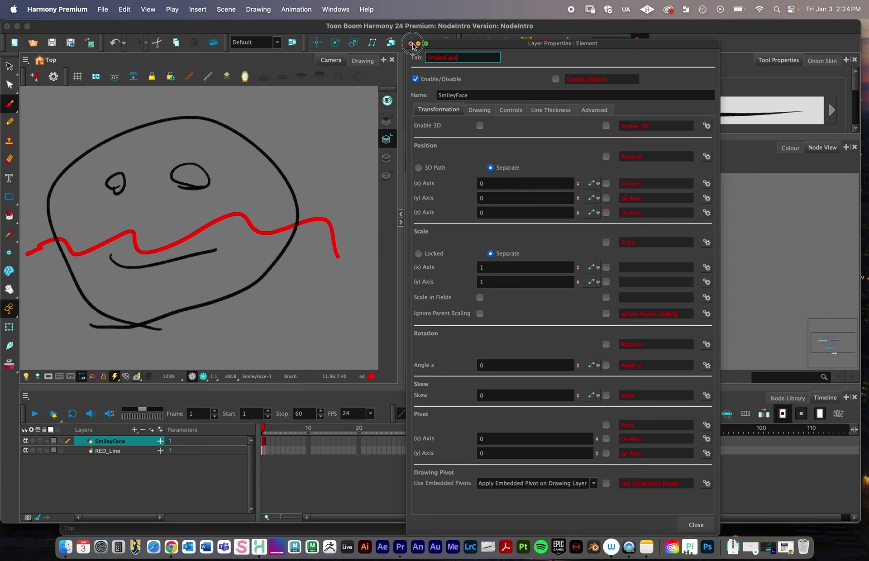
left_click(412, 44)
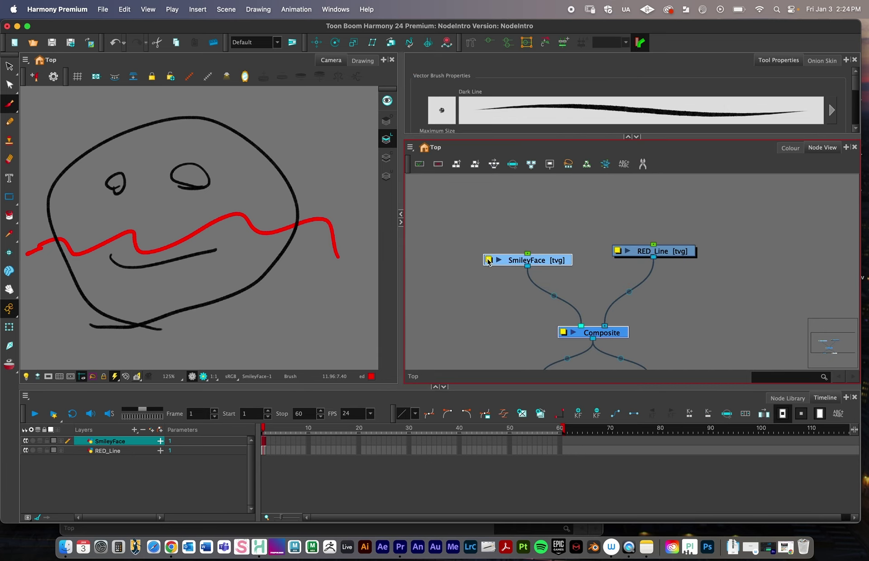
- Look over the Node View's Insert options and the Node Library, then return to the Timeline
scroll(567, 262, "down", 3)
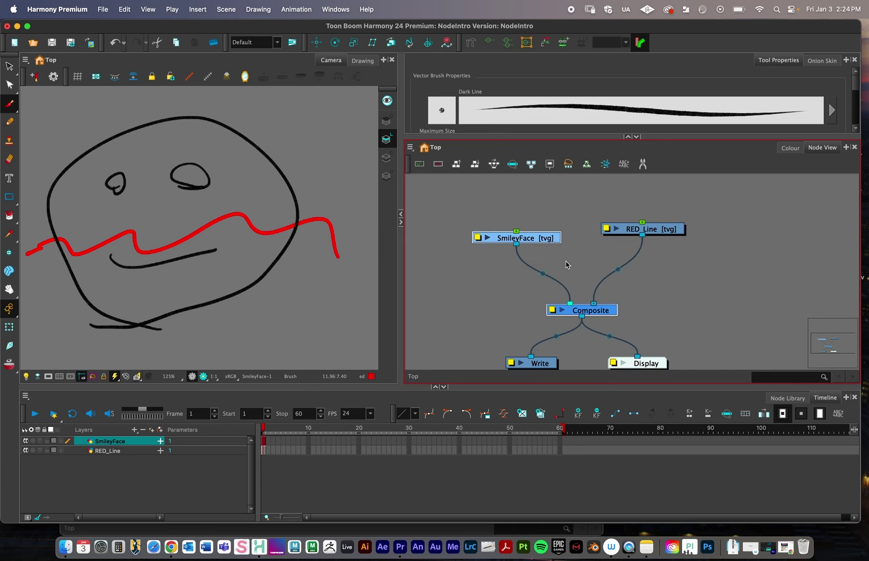
left_click(410, 148)
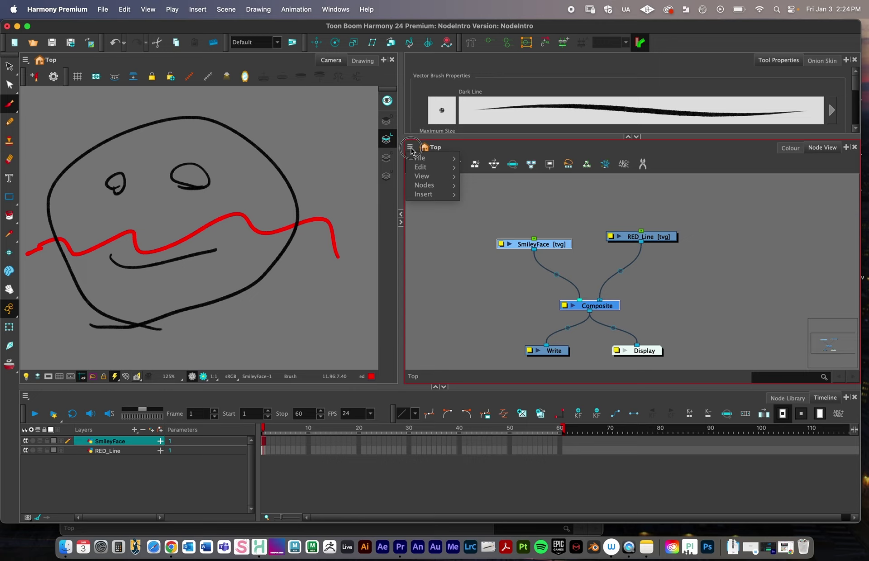
mouse_move(424, 195)
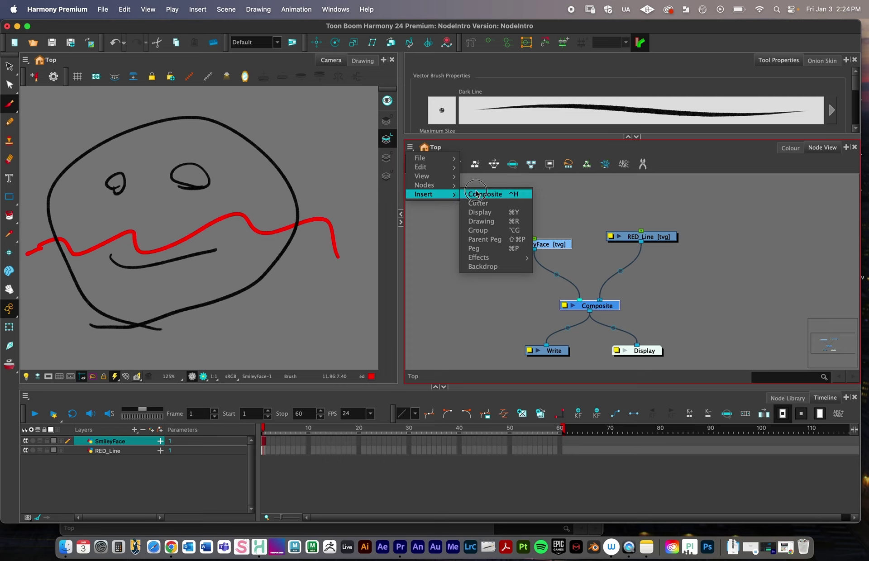
left_click(479, 193)
left_click(804, 411)
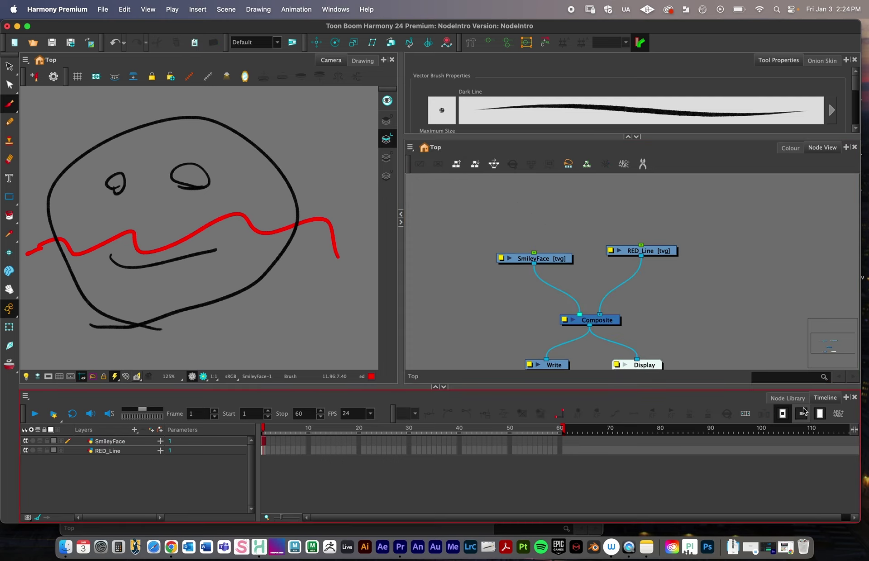
left_click(792, 398)
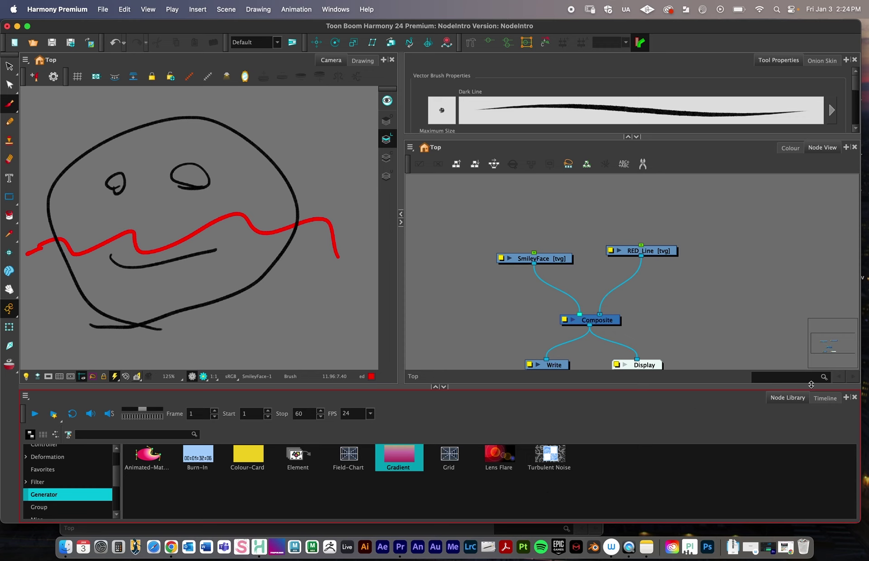
left_click(825, 399)
- Insert an unconnected Composite node below SmileyFace, then delete it
left_click(486, 262)
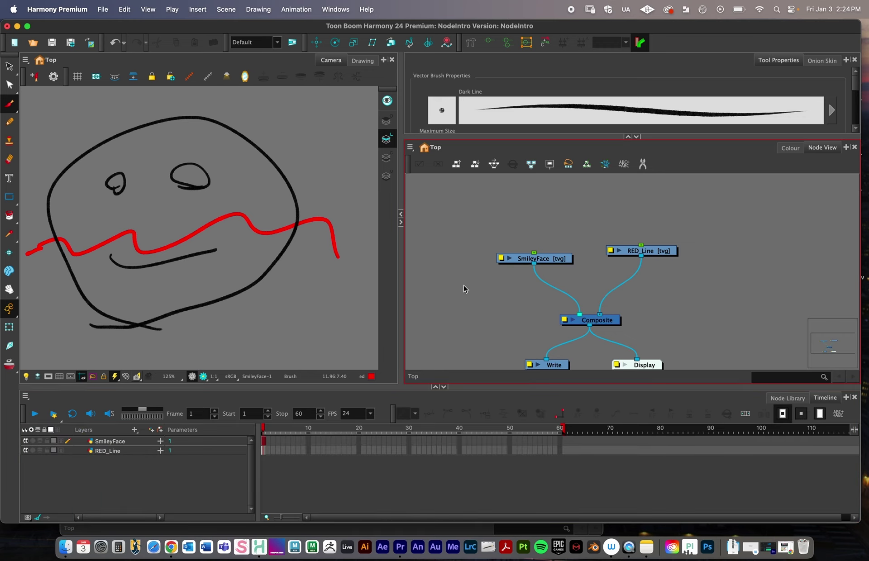
key("Tab")
left_click(463, 250)
left_click(410, 149)
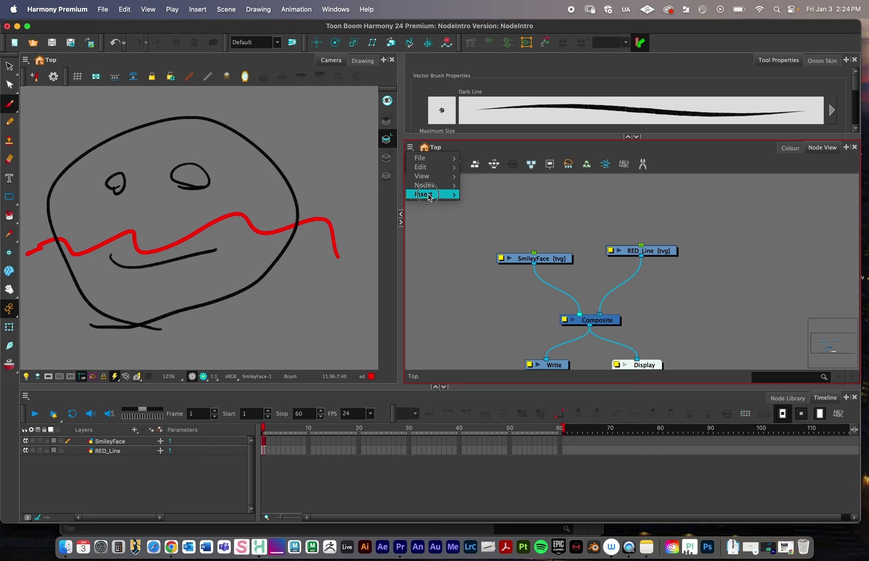
mouse_move(430, 194)
left_click(488, 194)
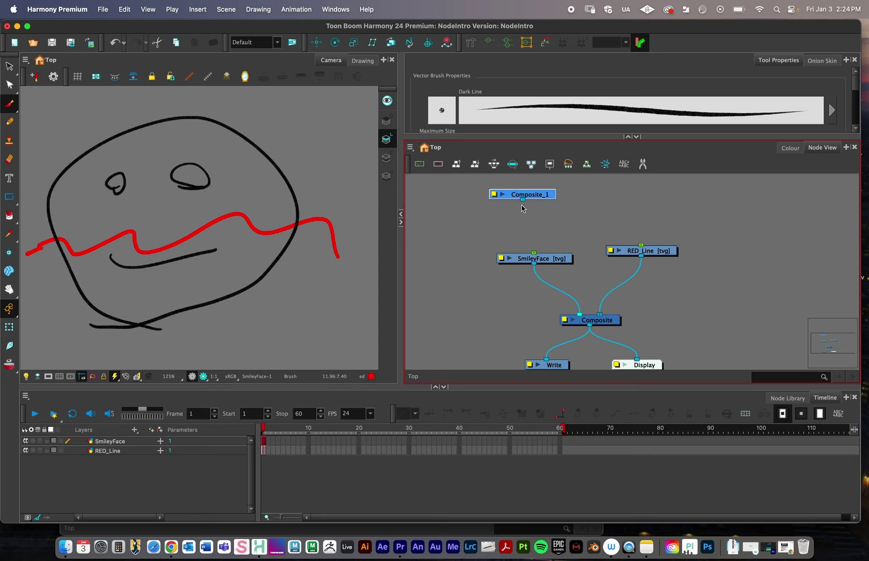
left_click_drag(535, 194, 494, 298)
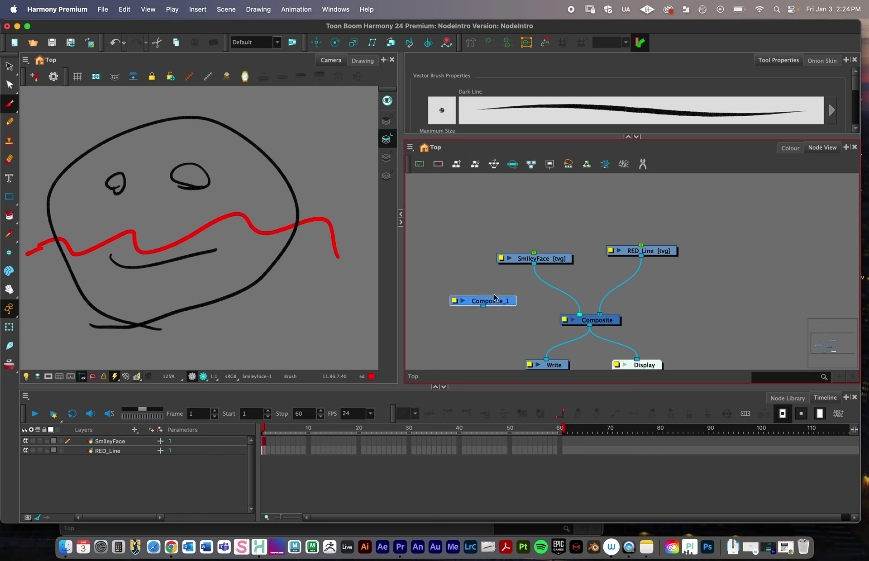
key("Delete")
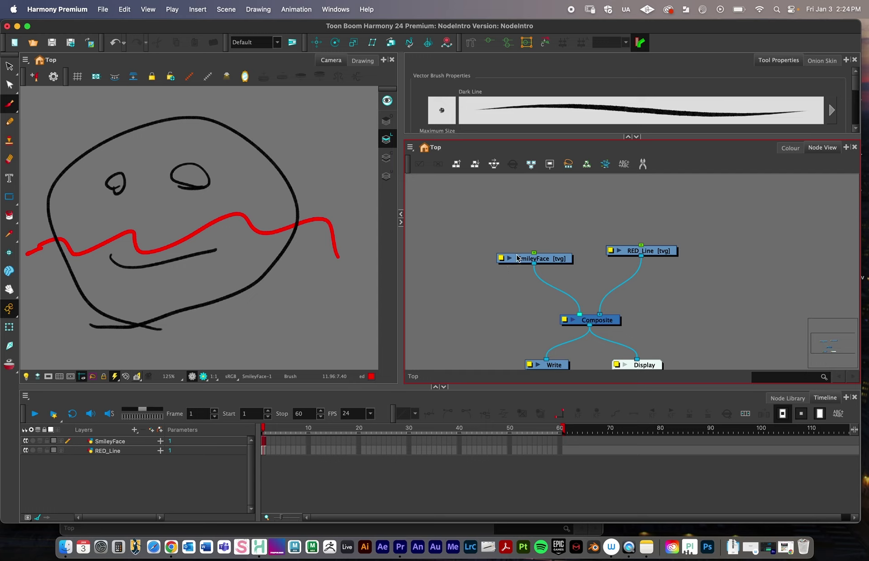
- Arrange the SmileyFace and RED_Line nodes level with each other above the Composite node
left_click_drag(559, 263, 560, 255)
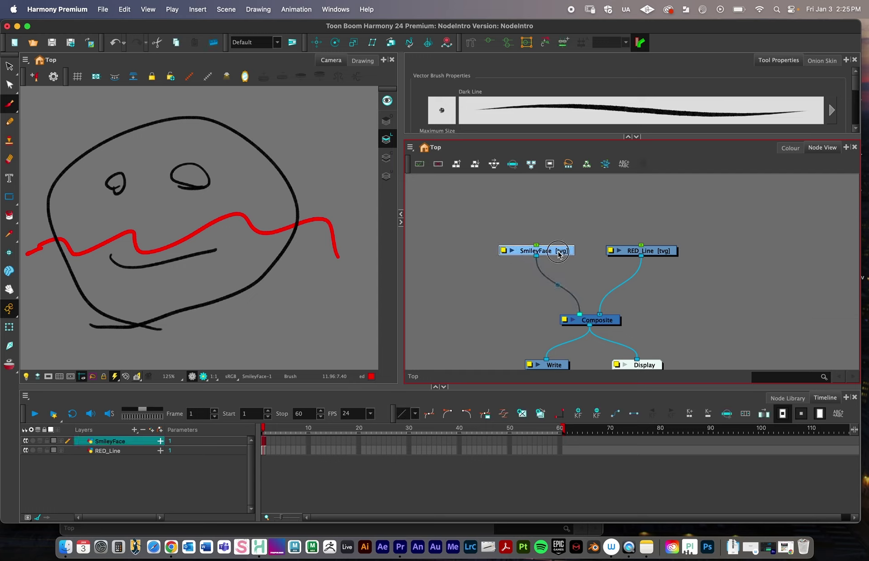
left_click(472, 300)
key("Tab")
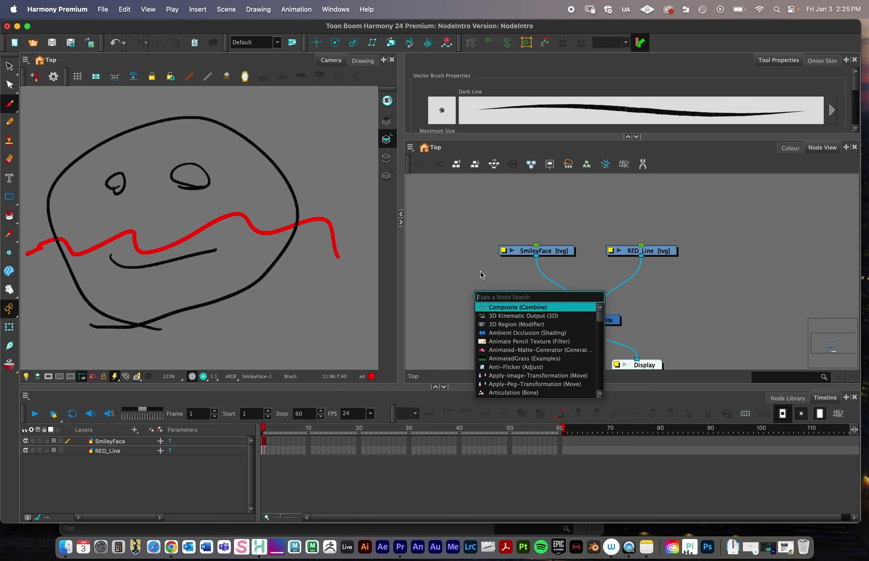
key("Escape")
left_click(659, 249)
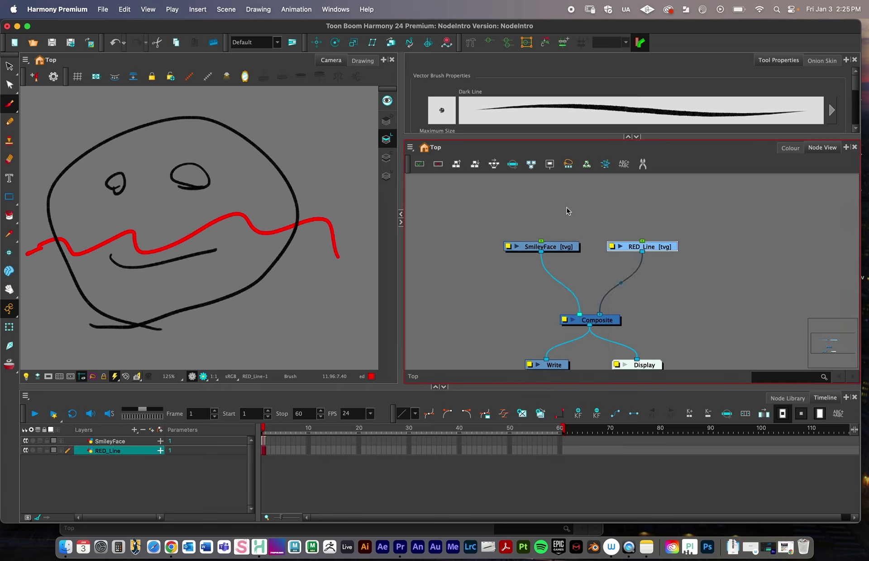
left_click_drag(548, 247, 537, 247)
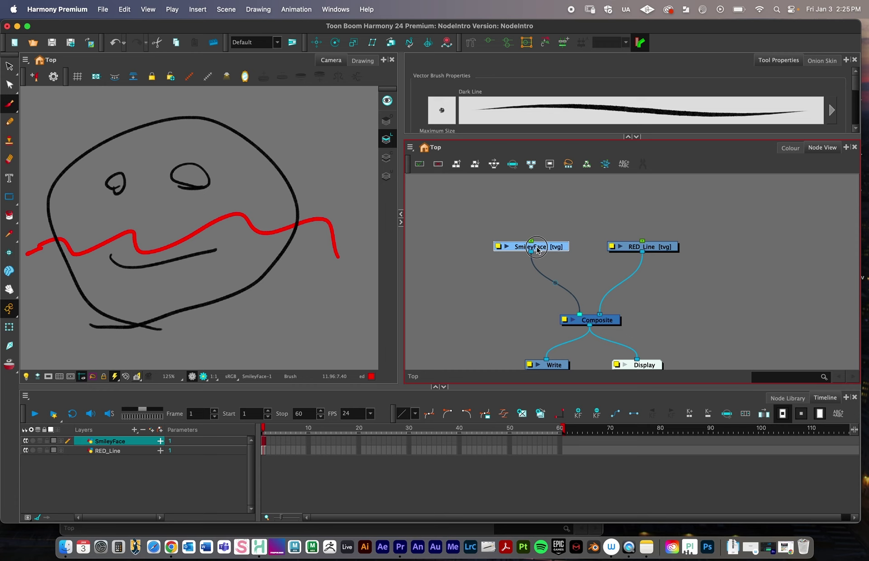
- Create colour art from SmileyFace's line art and switch to the Colour Art layer
left_click(387, 140)
scroll(278, 240, "down", 2)
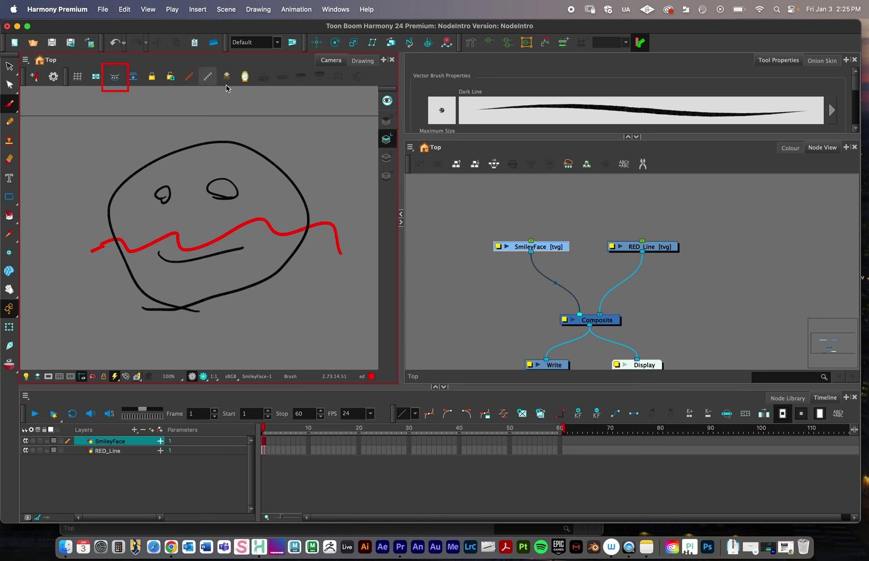
left_click(115, 78)
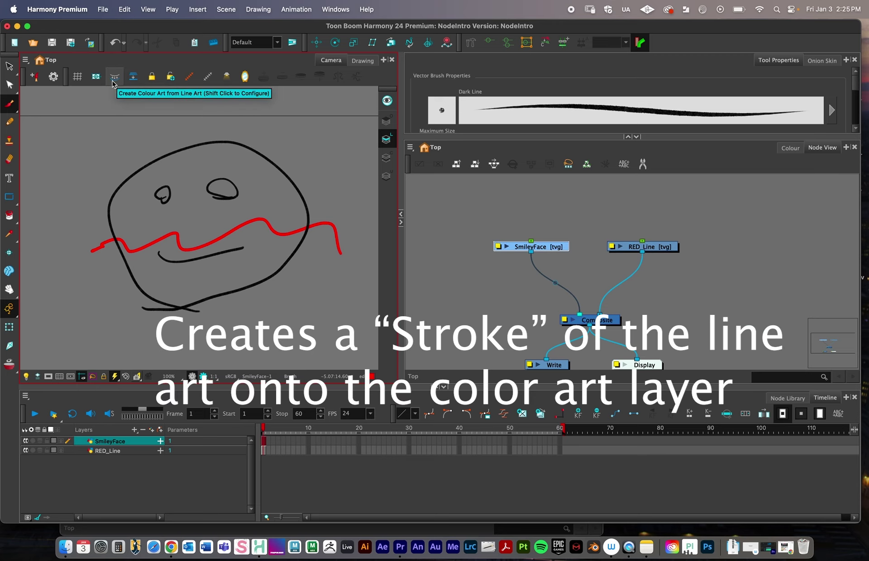
left_click(115, 80)
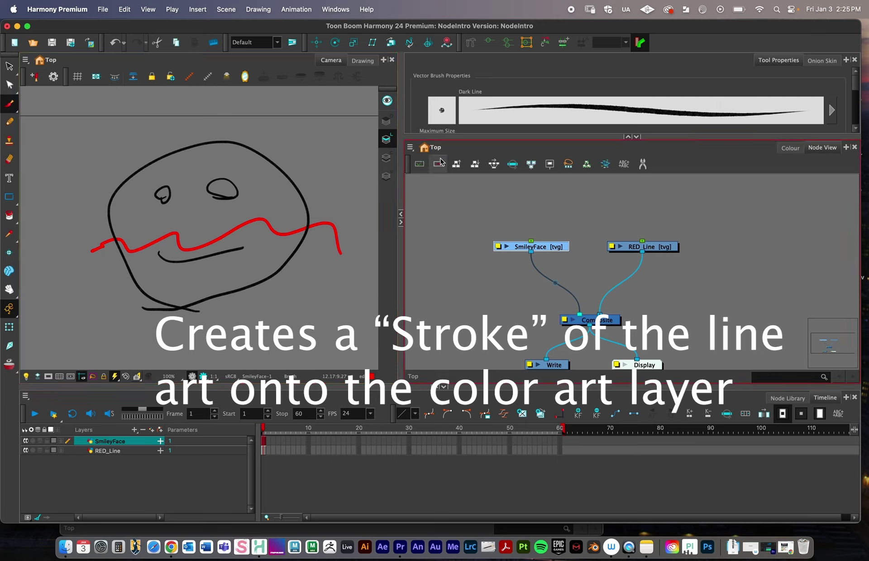
left_click(387, 157)
left_click(388, 157)
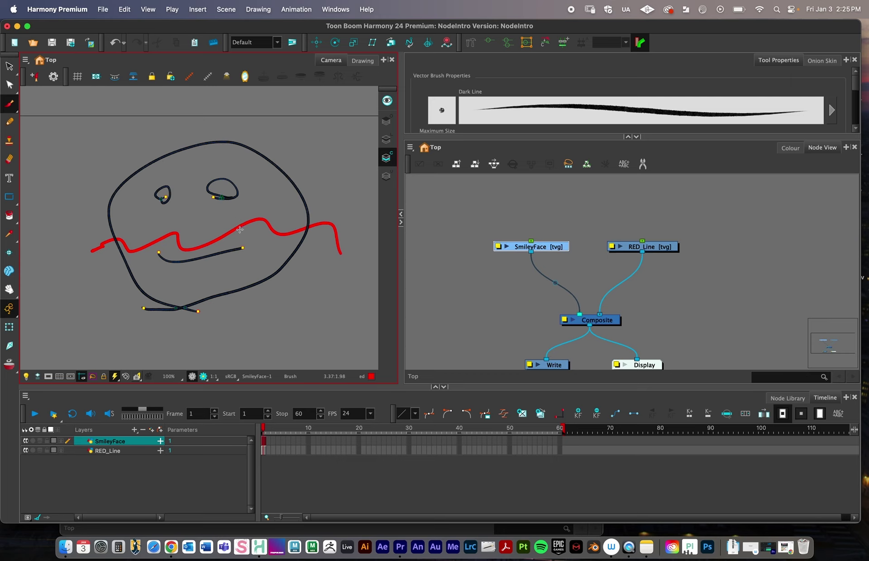
- Fill the smiley face's head with the Green swatch on the Colour Art layer using the Paint tool
key("k")
key("super+a")
left_click(10, 215)
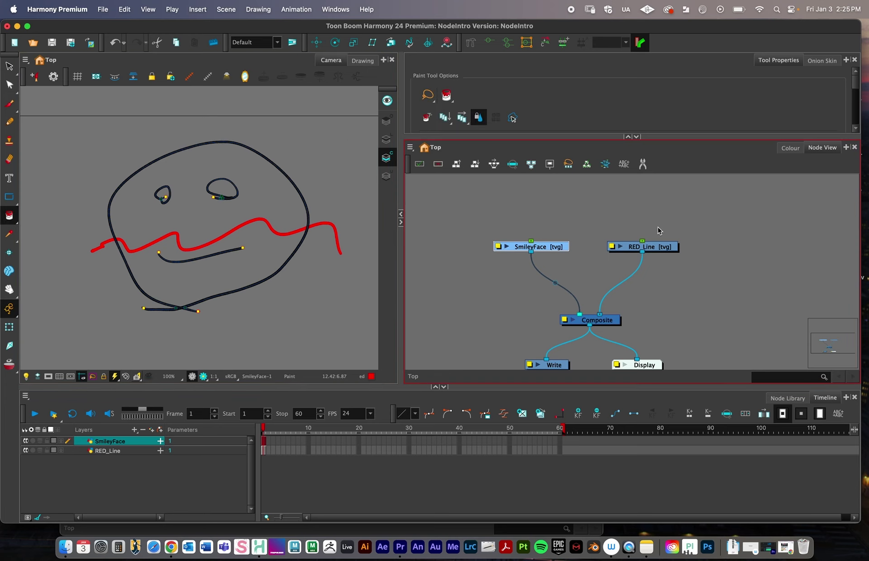
left_click(790, 148)
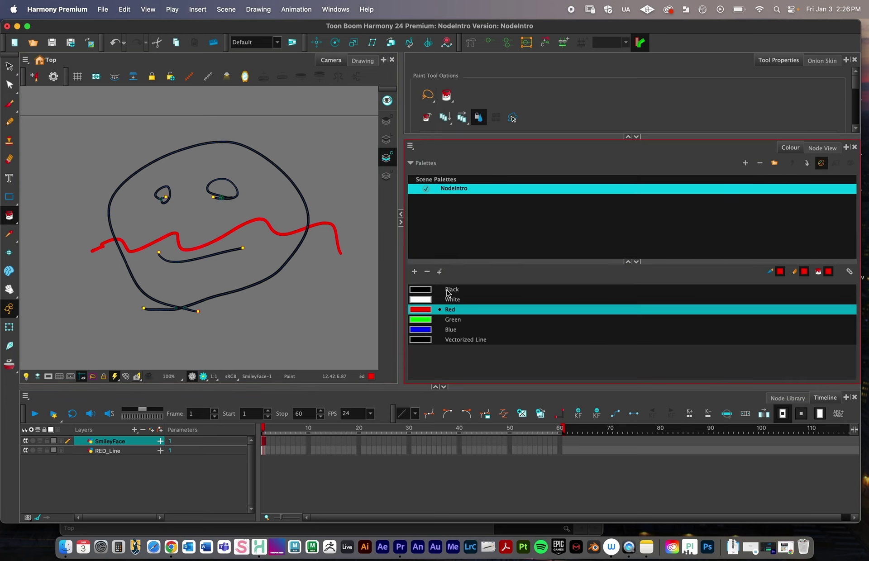
left_click(452, 319)
left_click(195, 211)
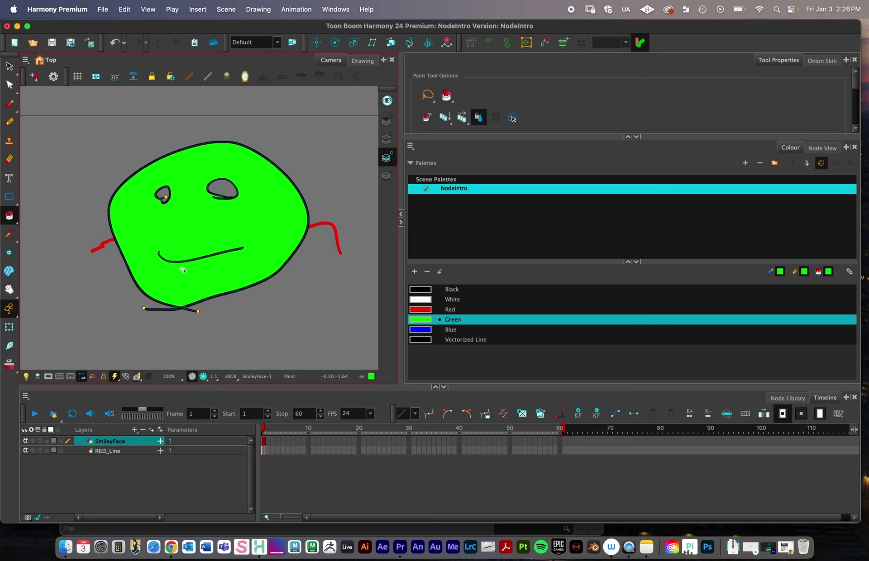
- Fill both of the smiley face's eyes with the Blue swatch
left_click(443, 329)
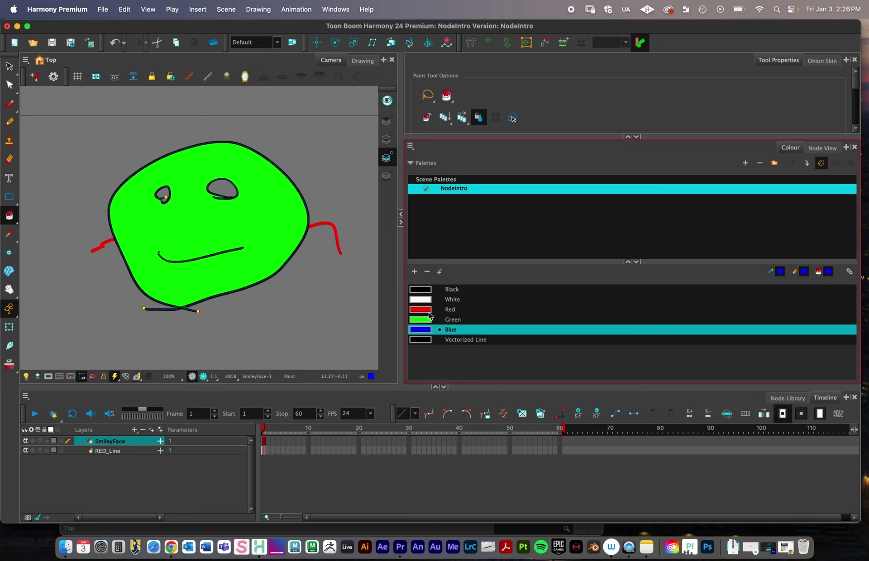
left_click(163, 195)
left_click(227, 190)
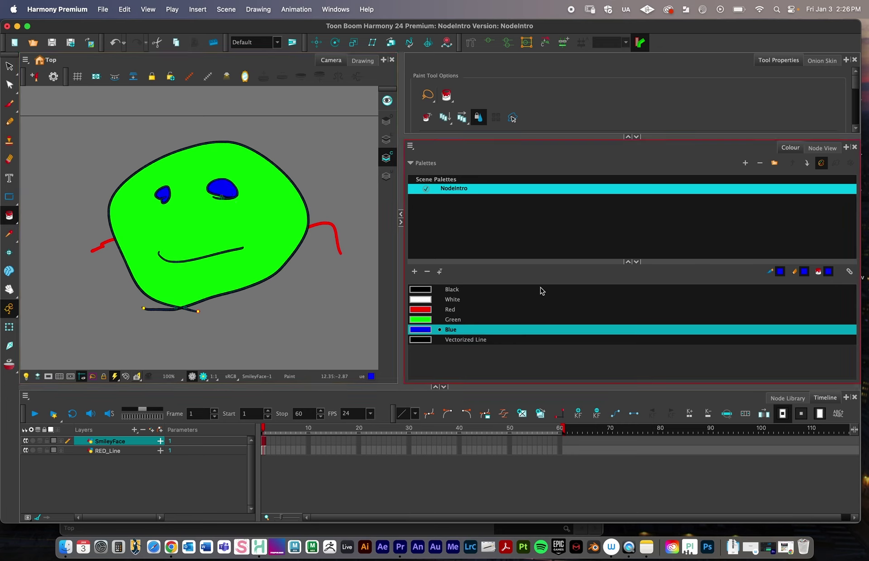
- Return to the Node View and move the SmileyFace and RED_Line nodes farther above the Composite node
left_click(817, 150)
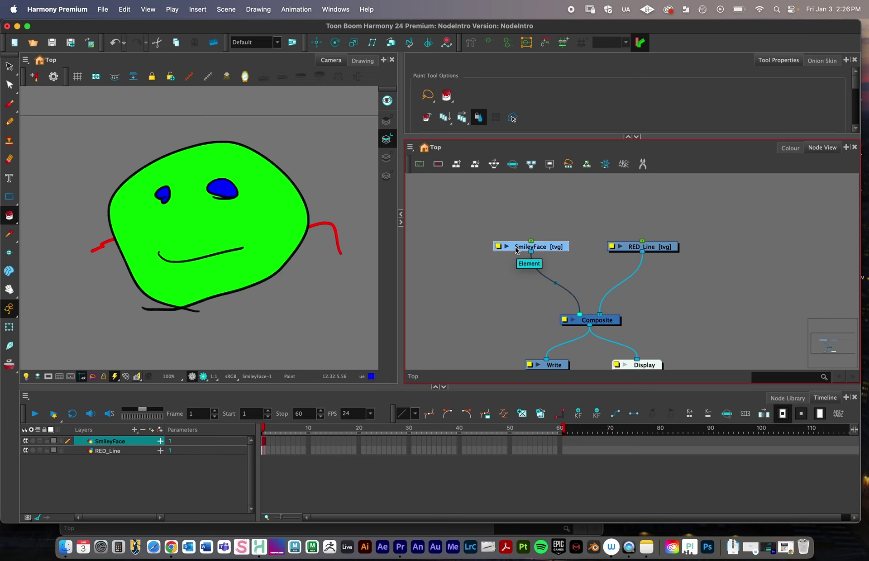
scroll(584, 285, "down", 2)
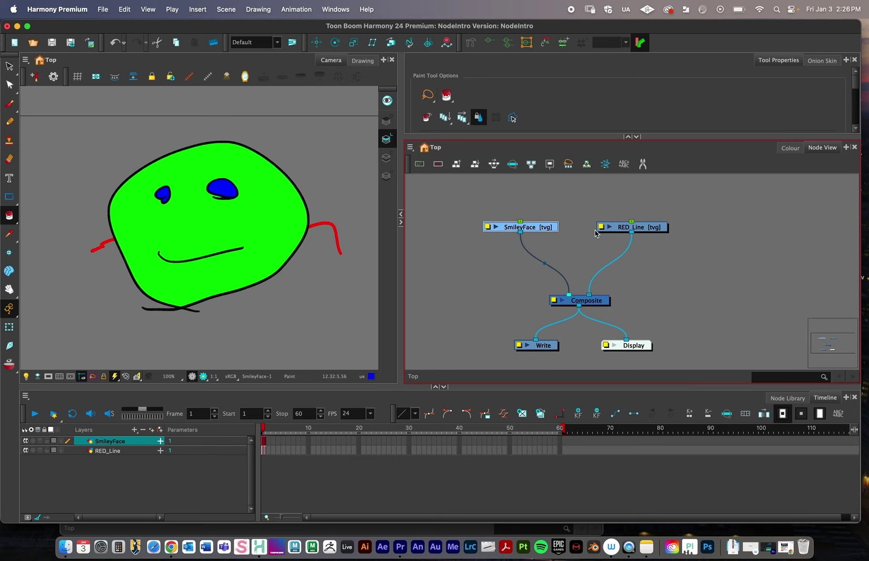
left_click_drag(533, 230, 542, 223)
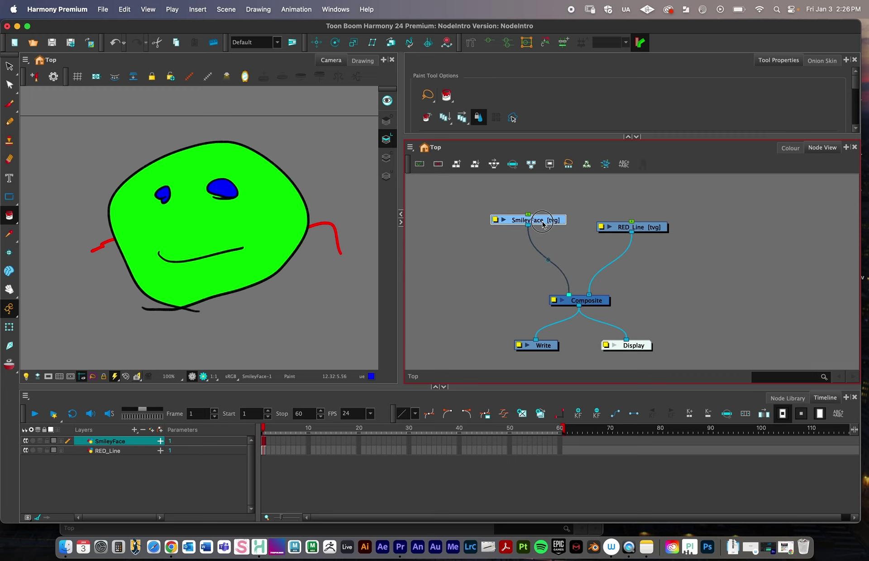
left_click_drag(647, 230, 654, 223)
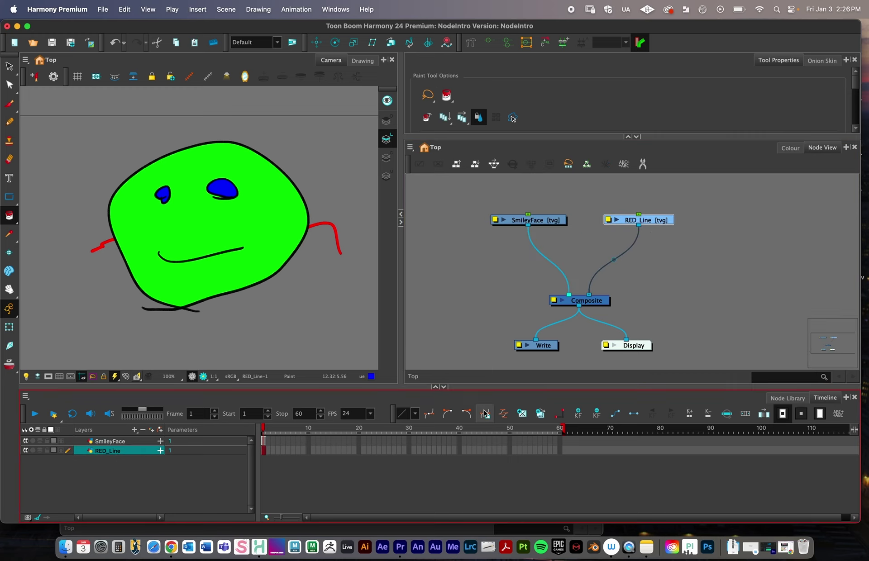
left_click_drag(536, 222, 529, 219)
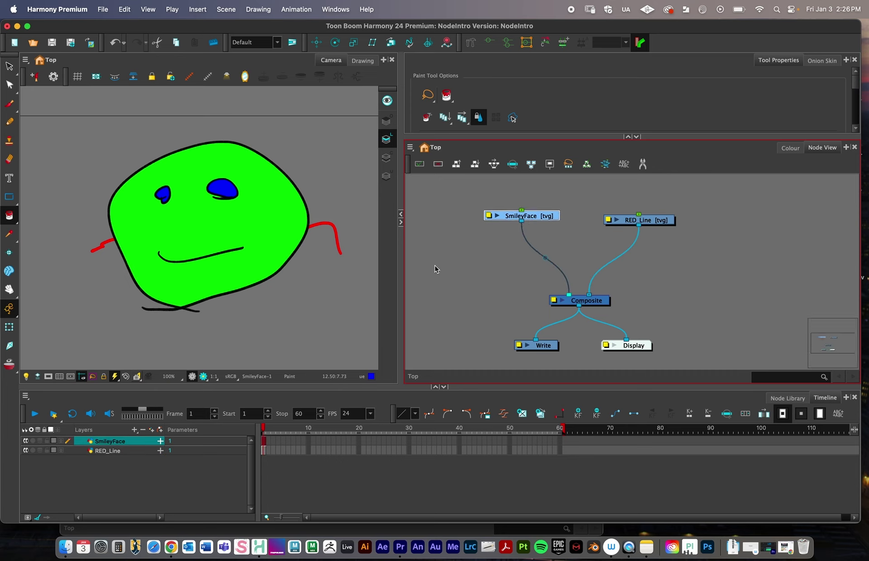
- Add a Line-Art node to an empty area of the Node View near SmileyFace, using the node search
left_click(443, 250)
left_click(454, 250)
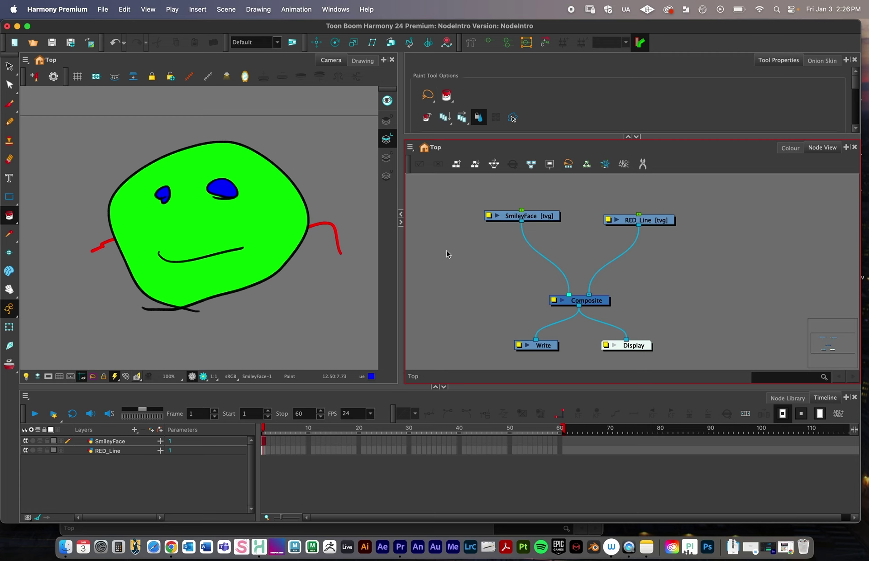
key("Tab")
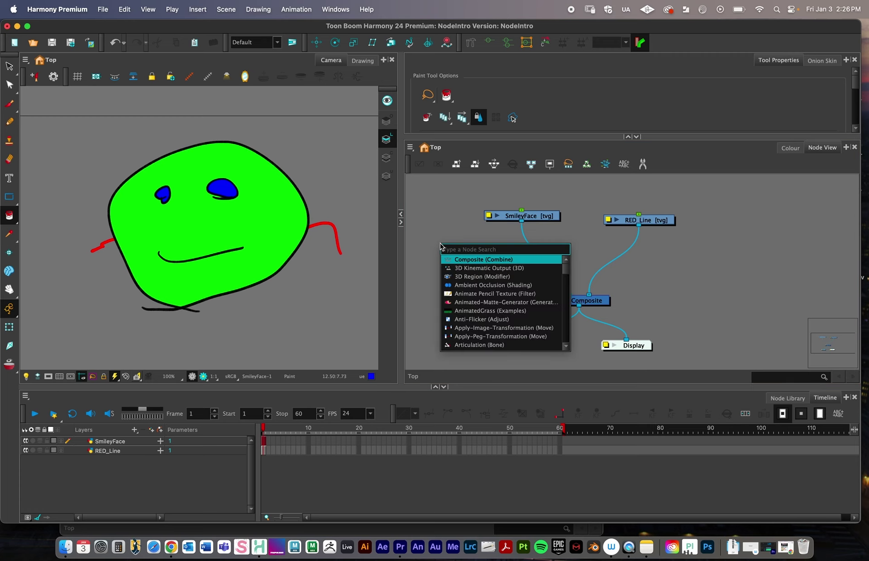
type("line")
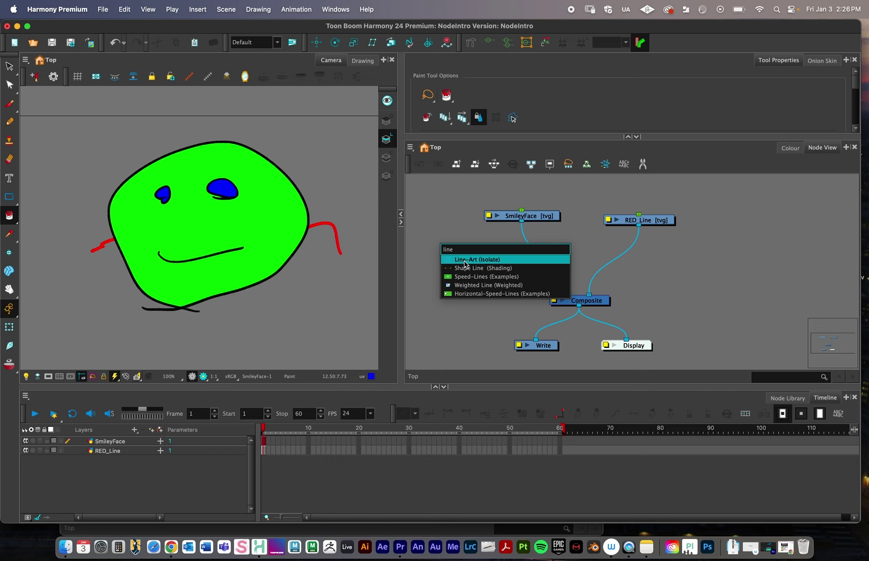
left_click(466, 264)
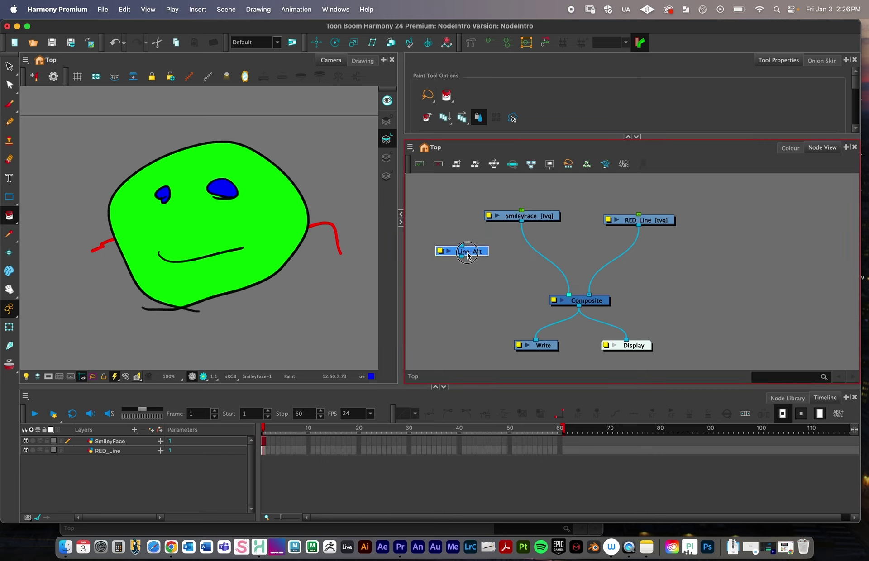
- Insert the Line-Art node into the connection between SmileyFace and Composite, and line SmileyFace up directly above it
left_click(481, 253)
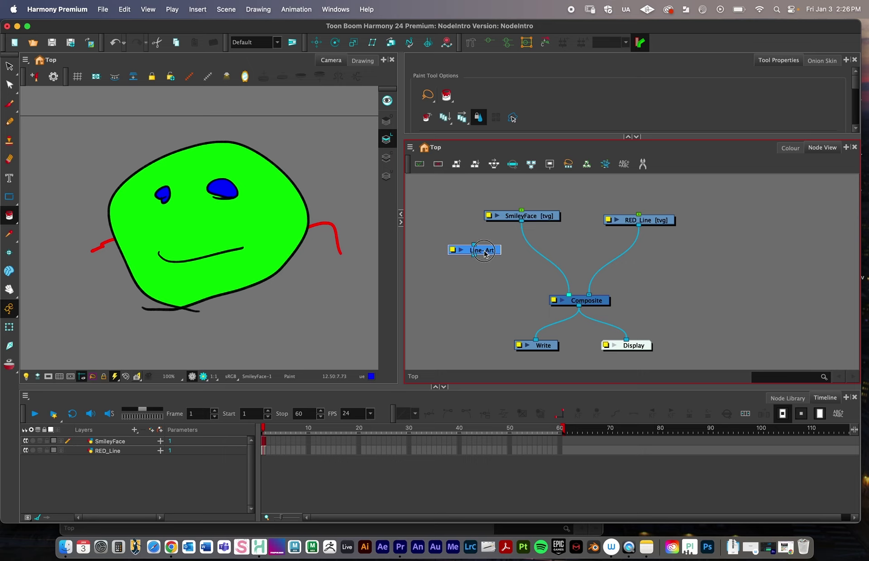
mouse_move(487, 253)
left_mouse_down()
mouse_move(543, 255)
mouse_move(531, 261)
left_mouse_up()
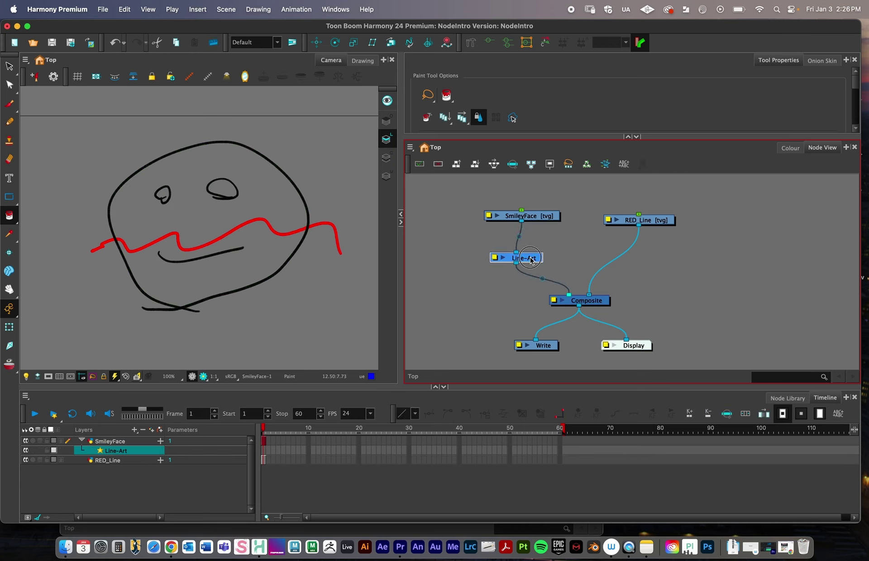
left_click_drag(530, 216, 515, 208)
left_click_drag(528, 259, 534, 255)
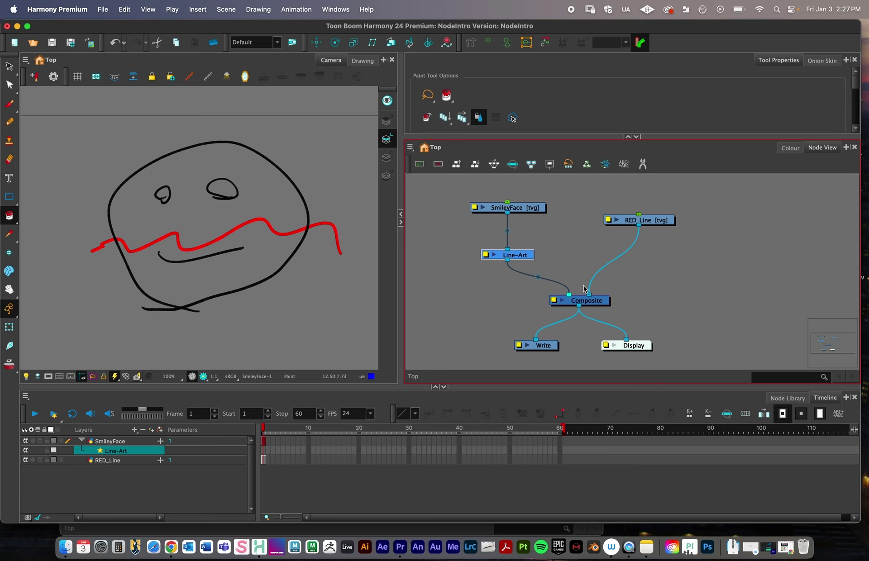
- Add a Colour-Art node to the empty area beside the Line-Art node, using the node search
left_click_drag(548, 274, 625, 272)
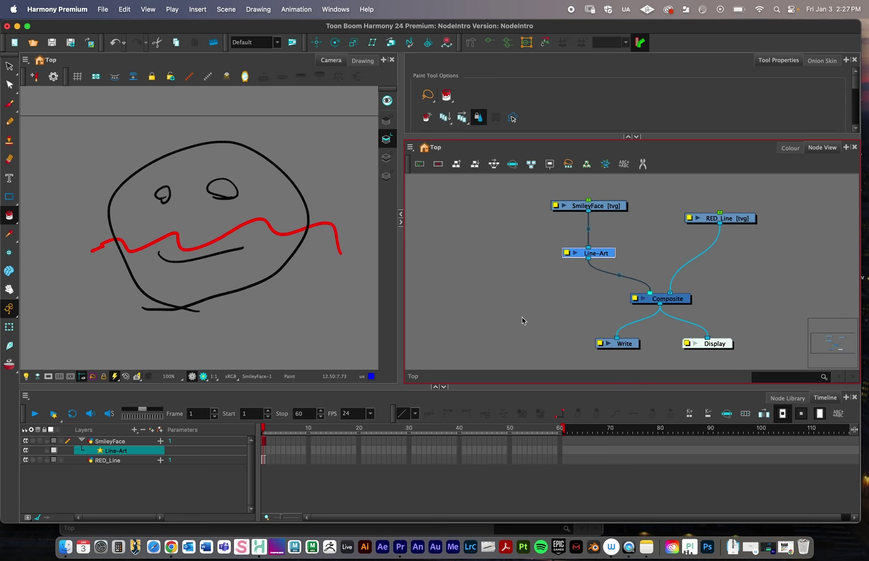
left_click(483, 265)
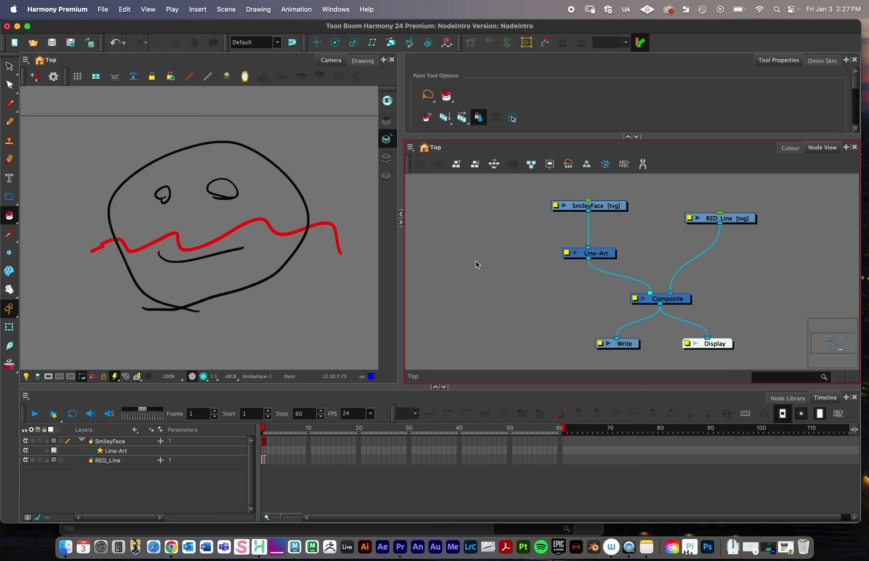
key("Tab")
type("col")
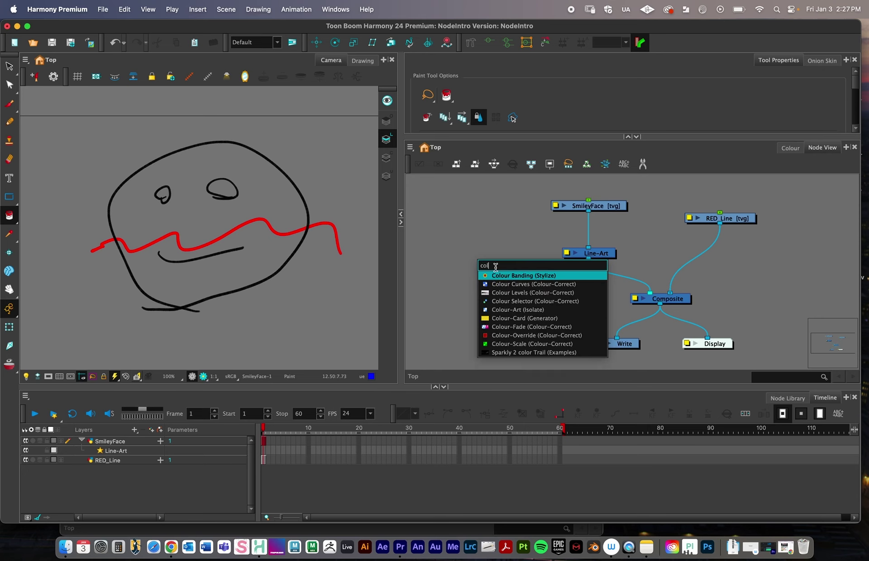
type("our")
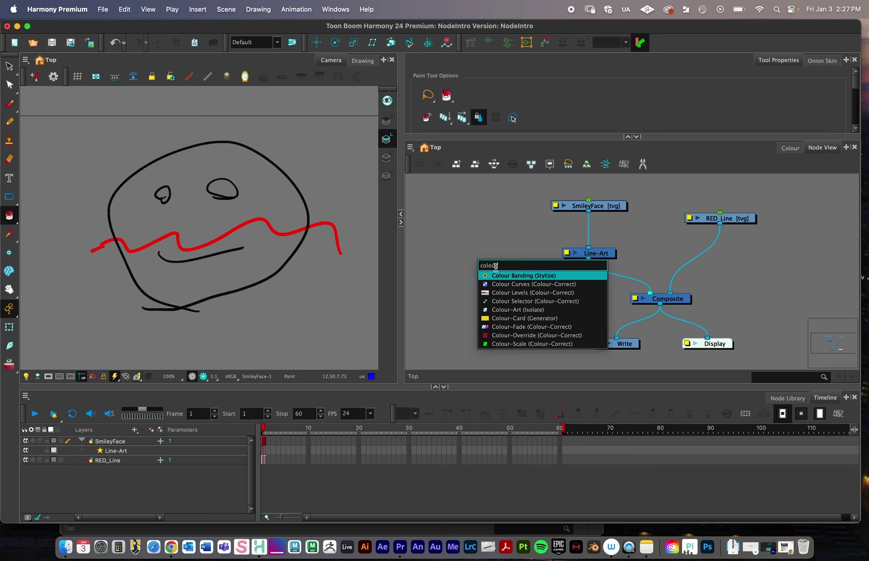
left_click(523, 312)
- Connect Colour-Art from SmileyFace into Composite between the Line-Art and RED_Line inputs, and space it out beside Line-Art
left_click_drag(520, 248, 579, 249)
left_click_drag(661, 244, 600, 209)
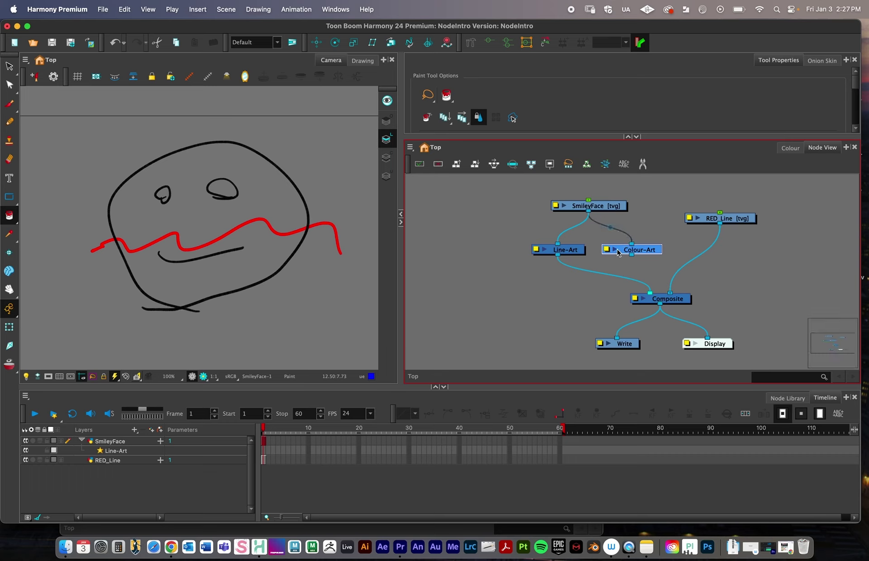
left_click_drag(632, 256, 657, 293)
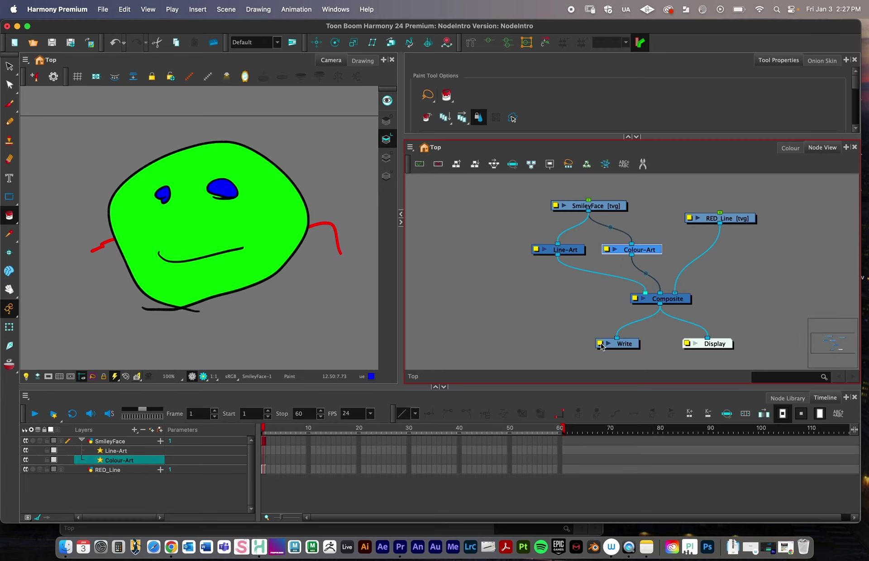
left_click_drag(643, 250, 655, 250)
left_click_drag(573, 251, 577, 253)
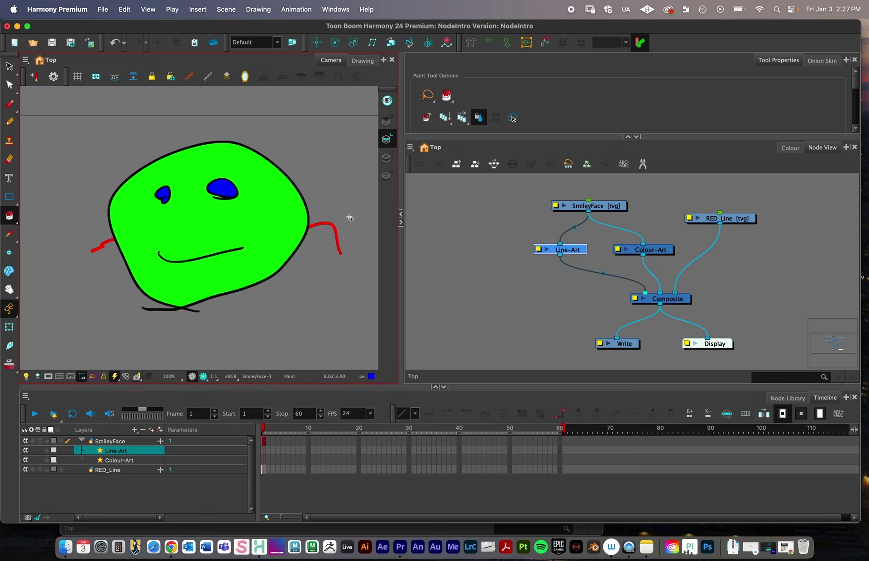
left_click_drag(658, 249, 662, 254)
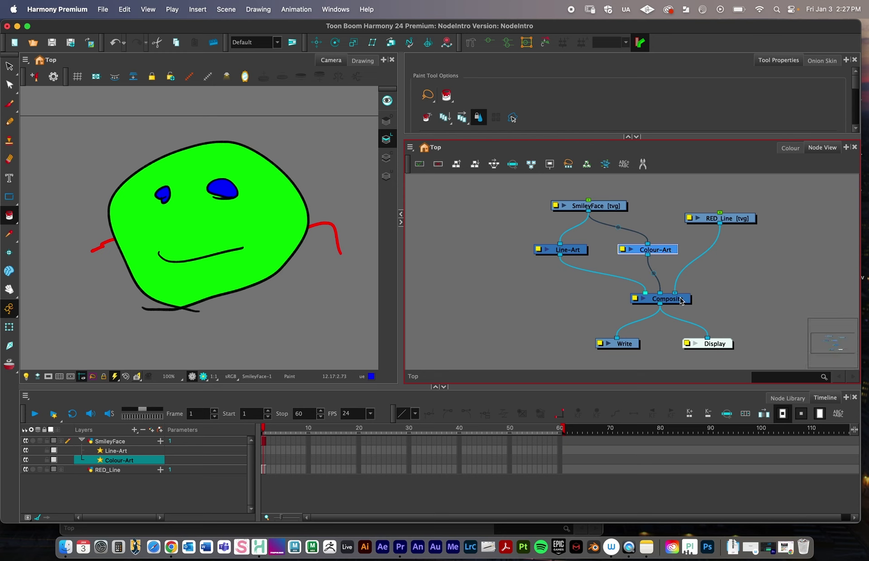
- Reorder Composite's inputs to place RED_Line between Line-Art and Colour-Art, inspect the layering in the Camera View, and restore the previous order
left_click_drag(676, 295, 660, 293)
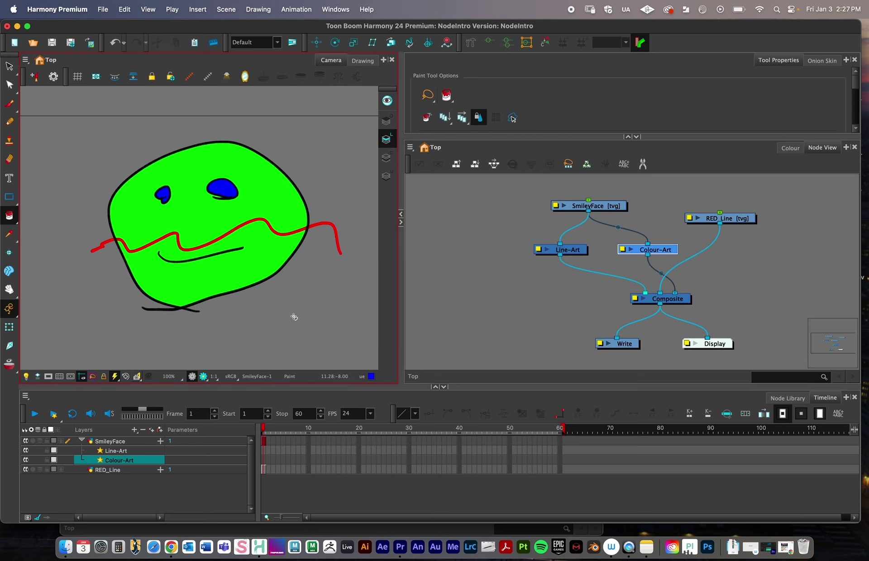
key("2")
key("2")
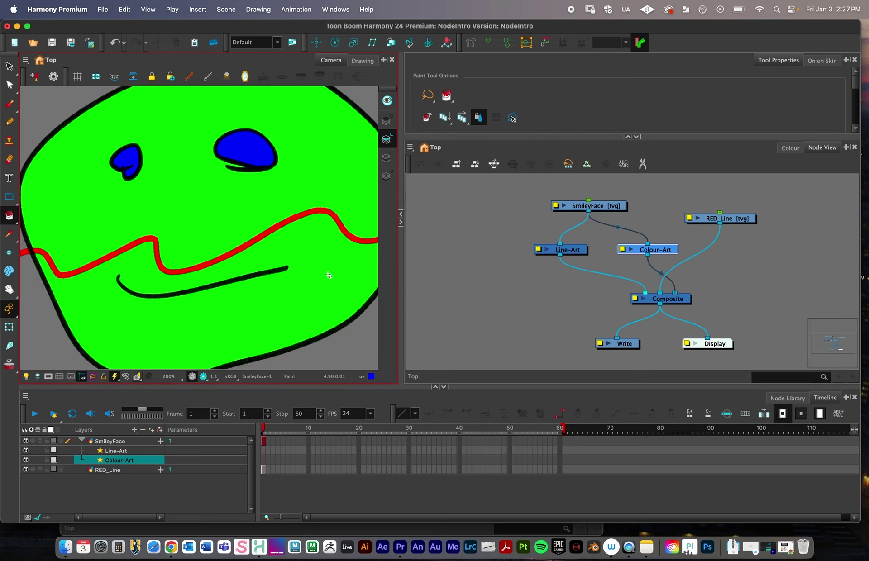
left_click_drag(328, 276, 248, 287)
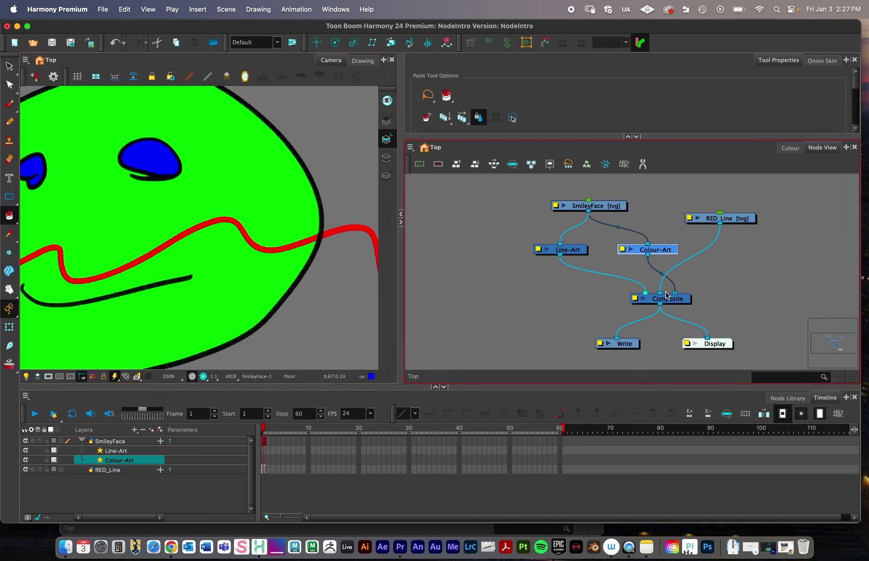
mouse_move(655, 293)
left_mouse_down()
mouse_move(642, 304)
mouse_move(660, 294)
left_mouse_up()
scroll(265, 252, "down", 2)
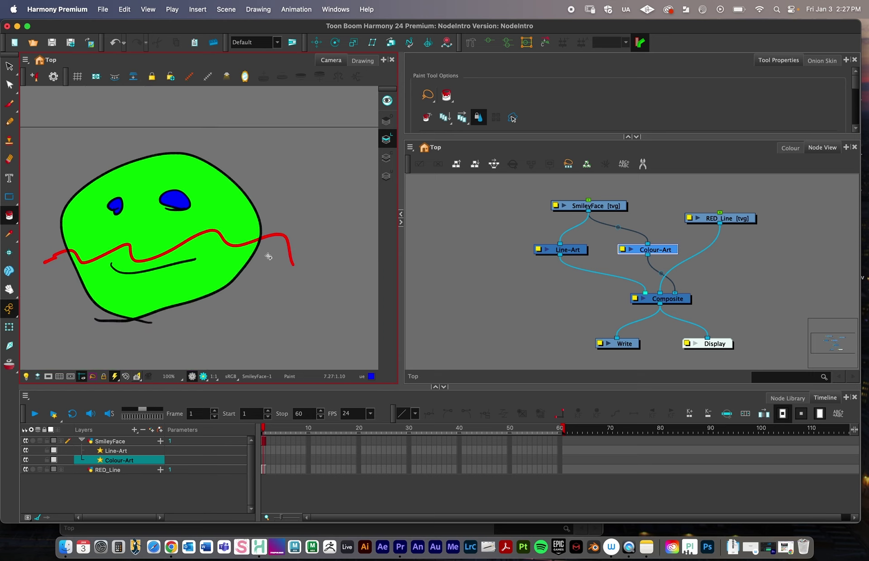
left_click_drag(675, 293, 661, 294)
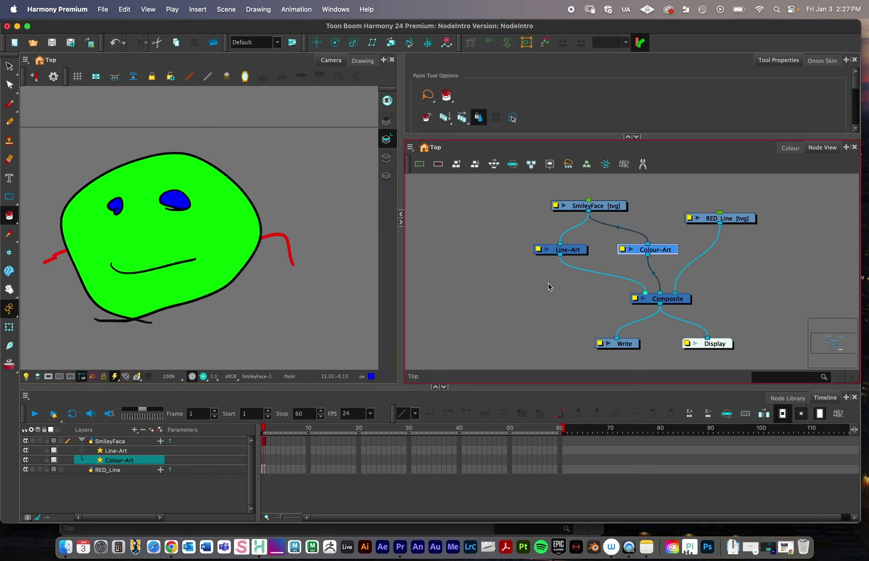
- Move Line-Art slightly farther from Colour-Art, and lower Colour-Art a little toward Composite
left_click_drag(573, 247, 563, 251)
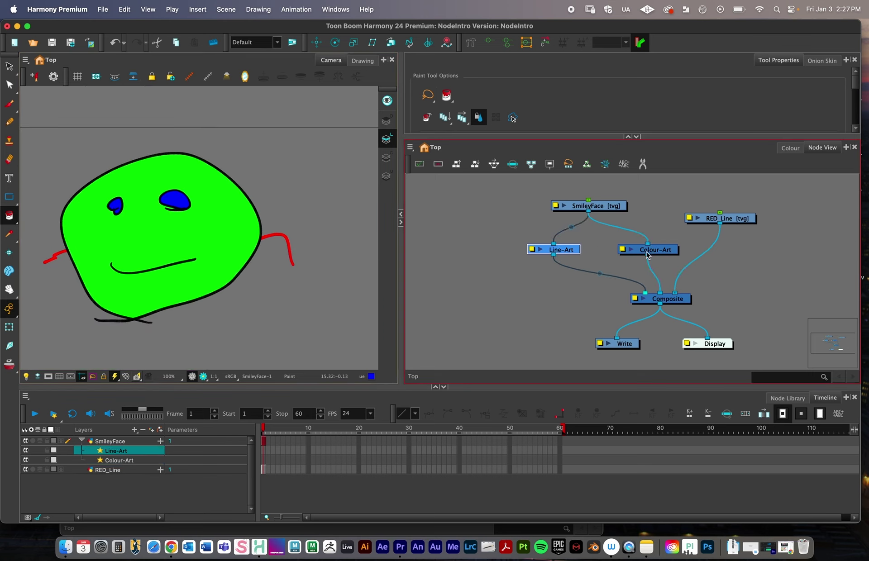
left_click_drag(650, 253, 642, 260)
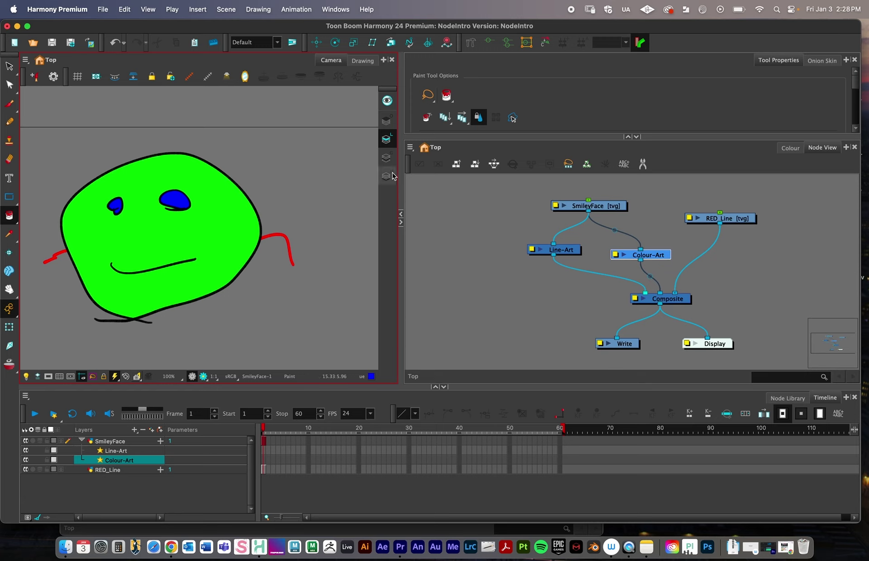